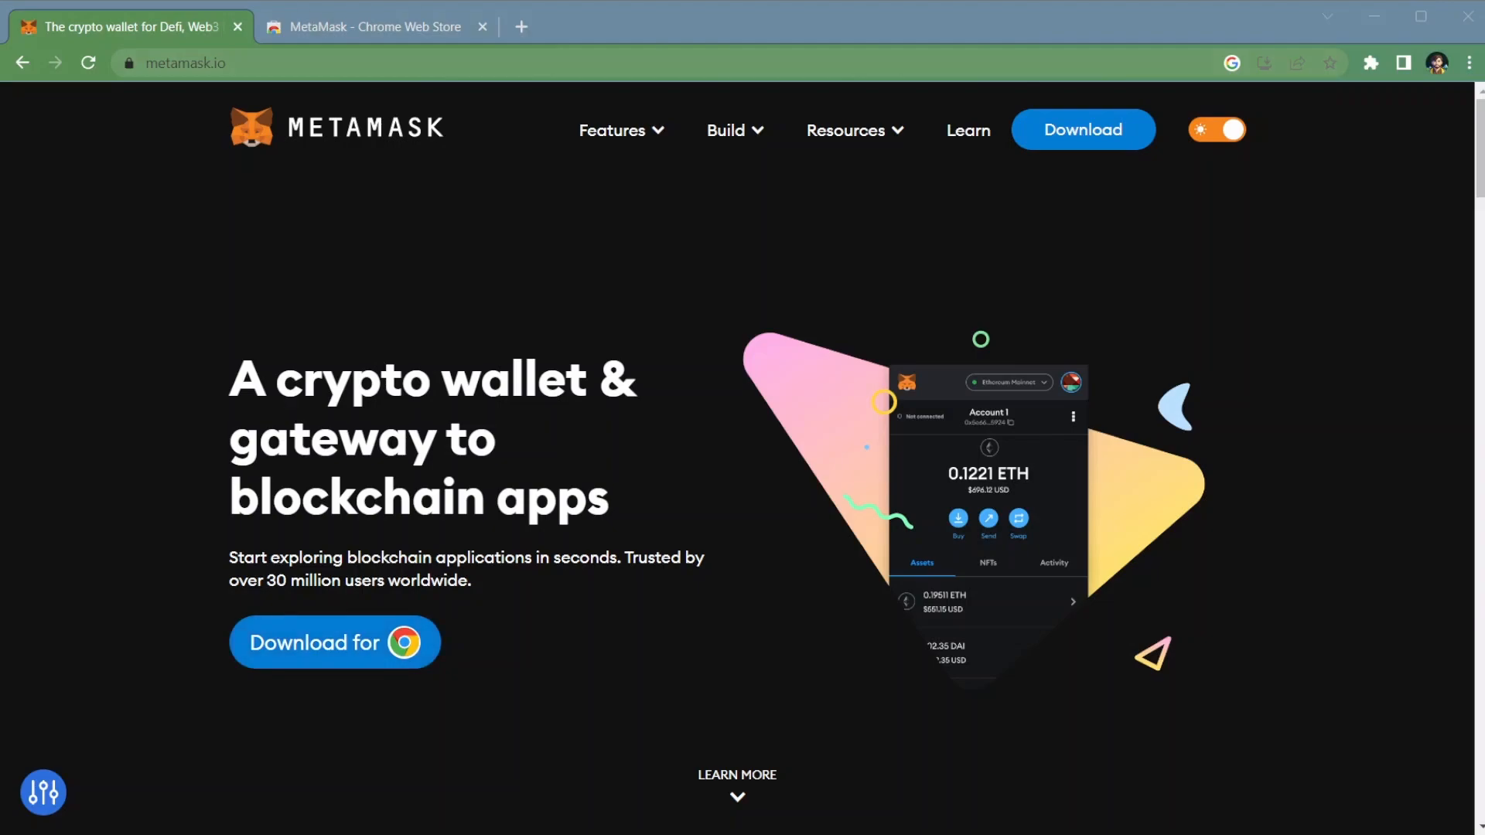
Step: Open MetaMask's Chrome download page, switch to the store's extensions category and search for metamask
left_click(335, 642)
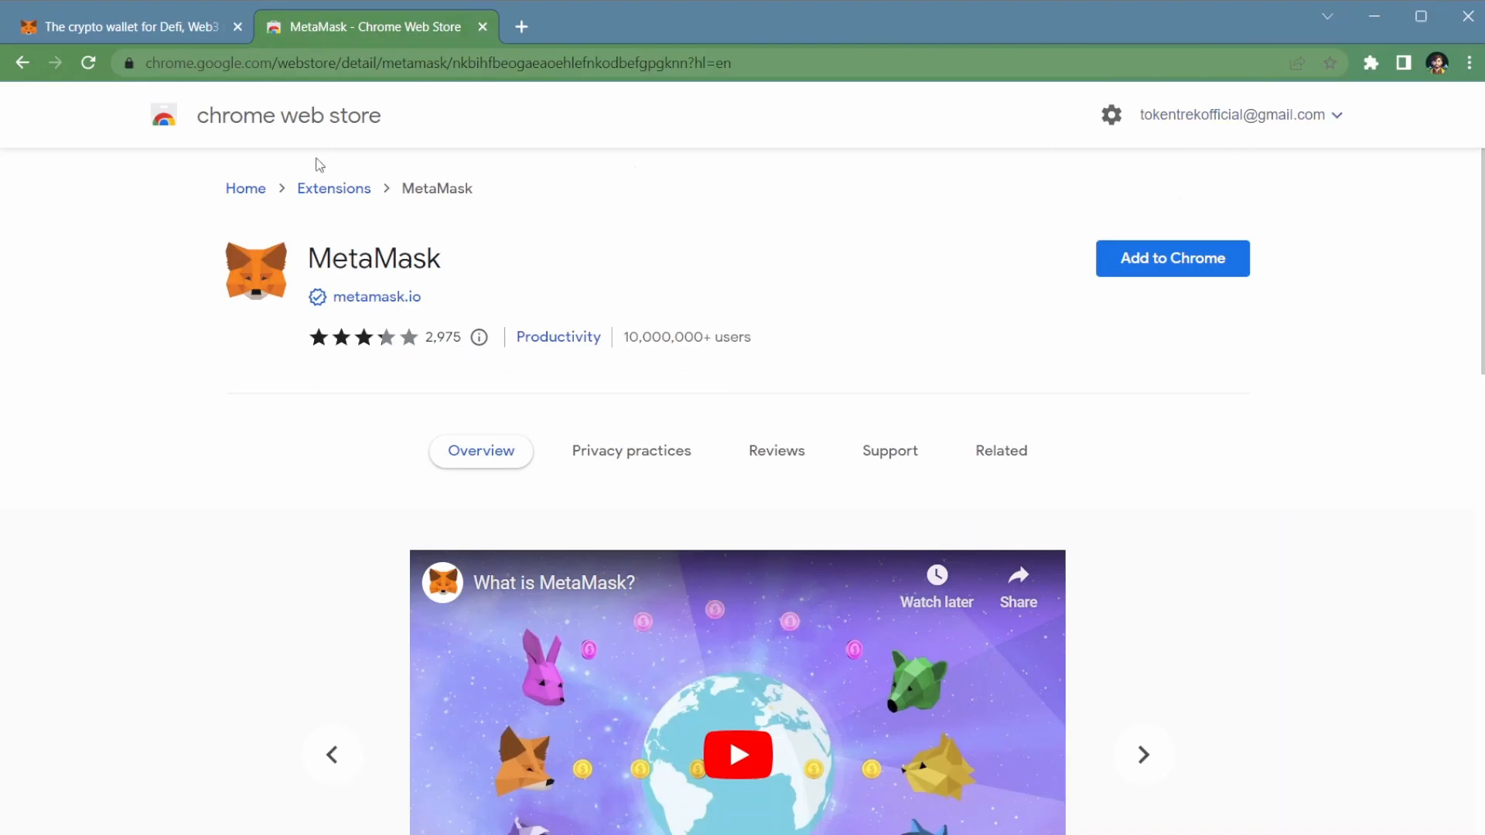
left_click(324, 193)
left_click(274, 187)
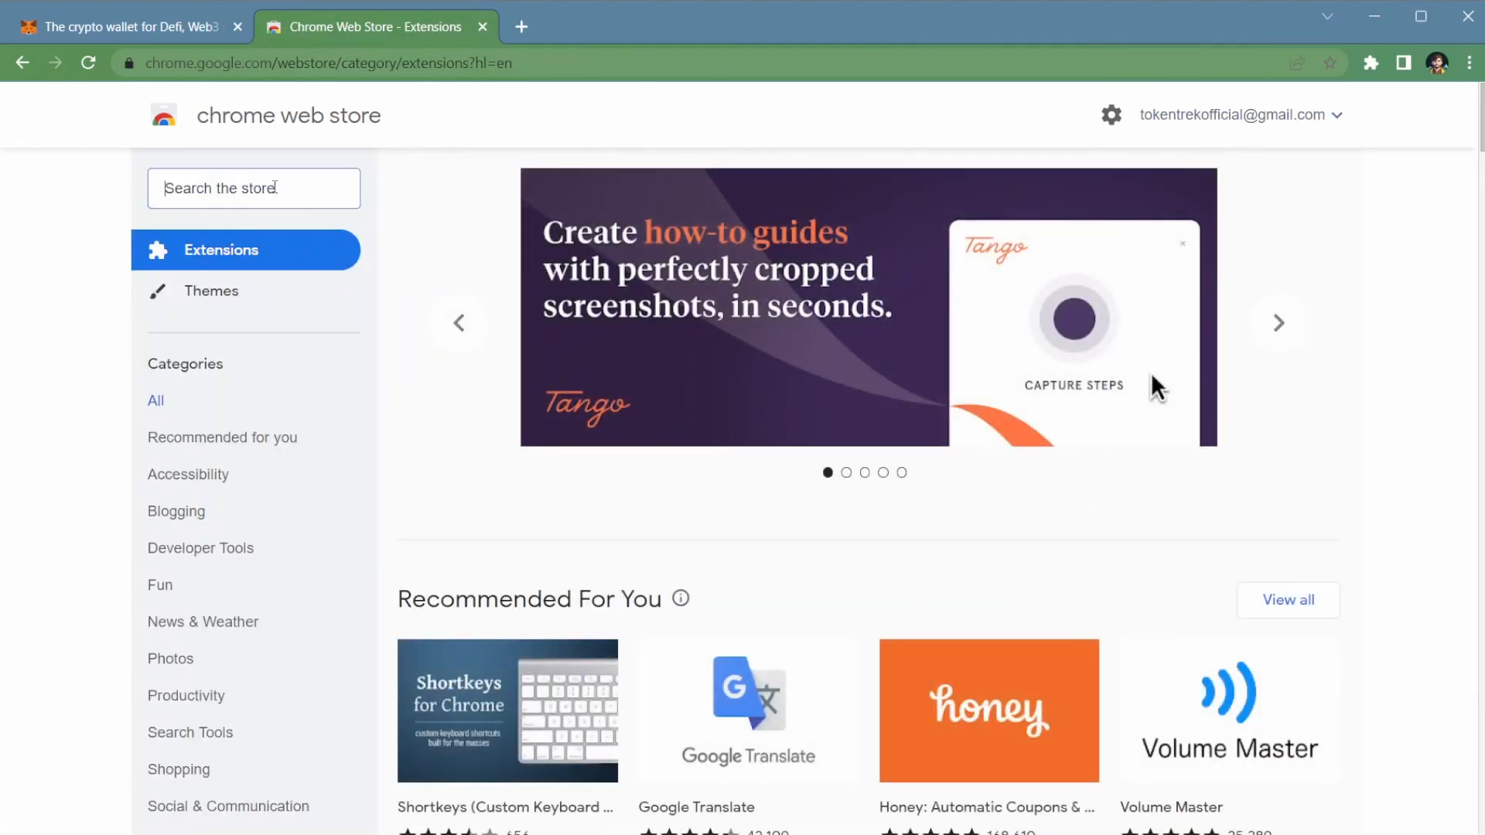
type("metam")
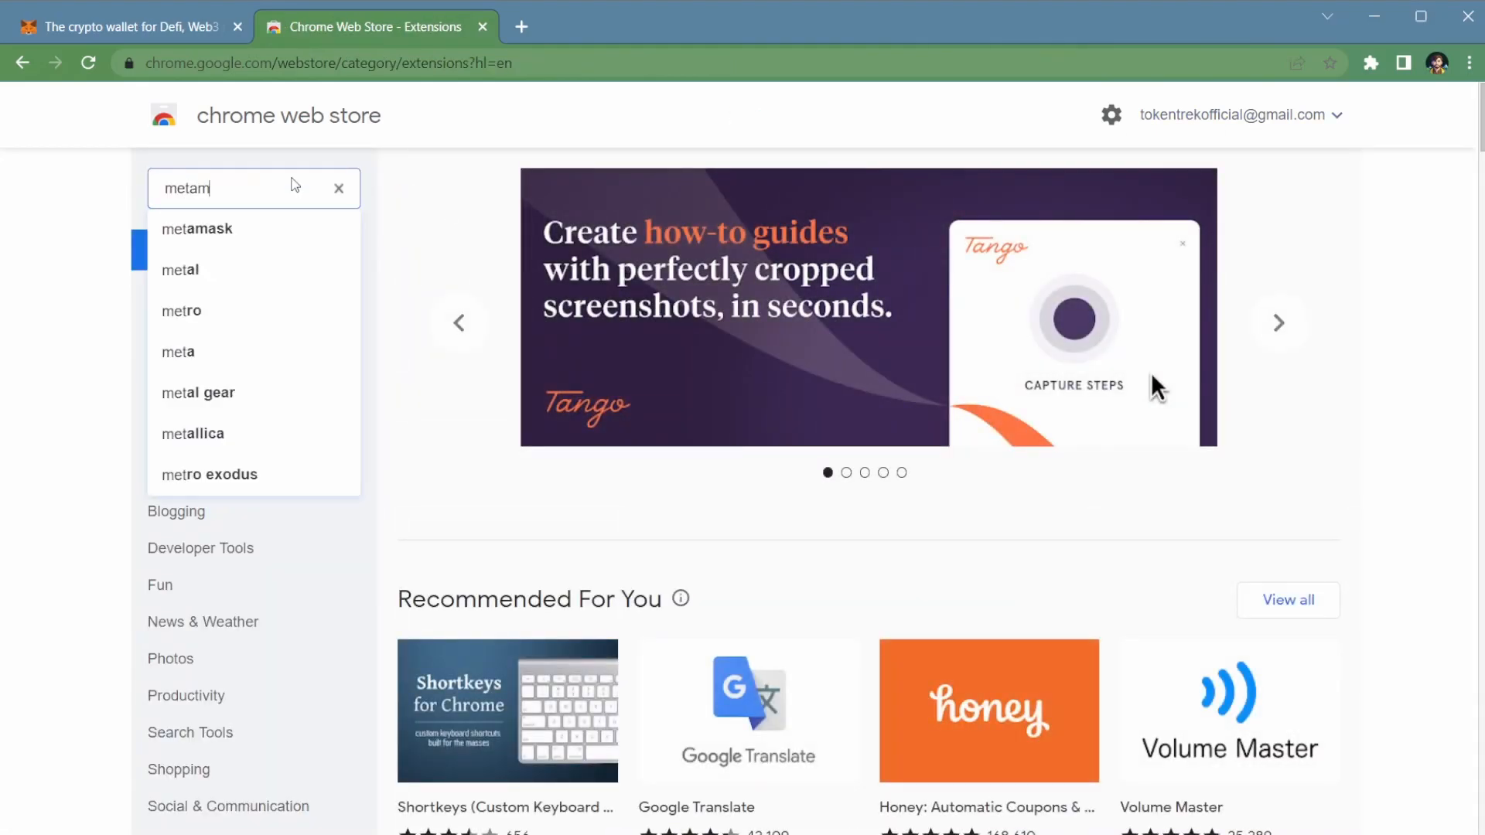
type("ask")
key("Return")
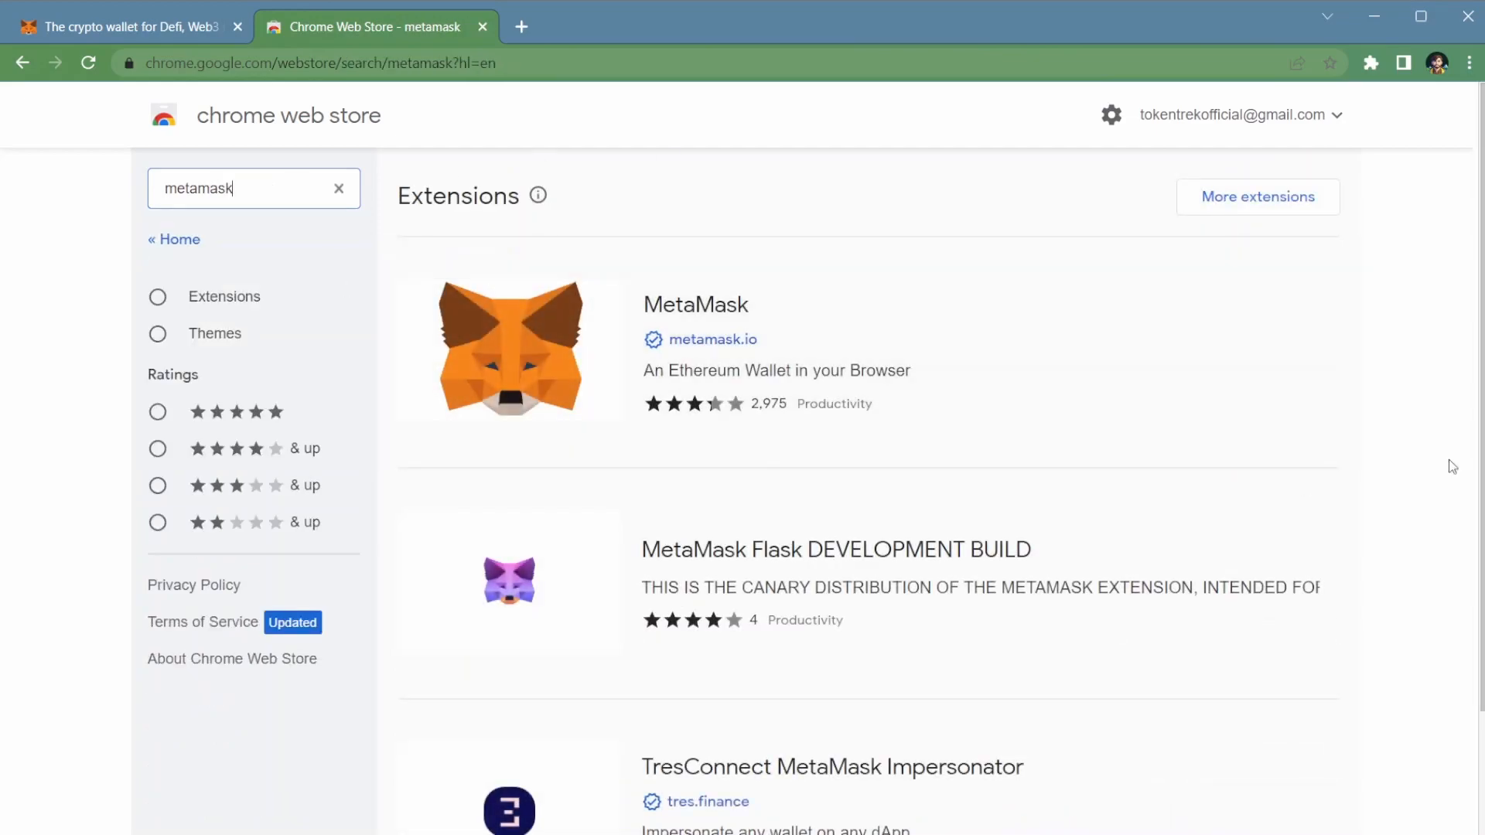
Step: Open the MetaMask listing published by metamask.io from the search results and add the extension to Chrome
scroll(1452, 590, "down", 1)
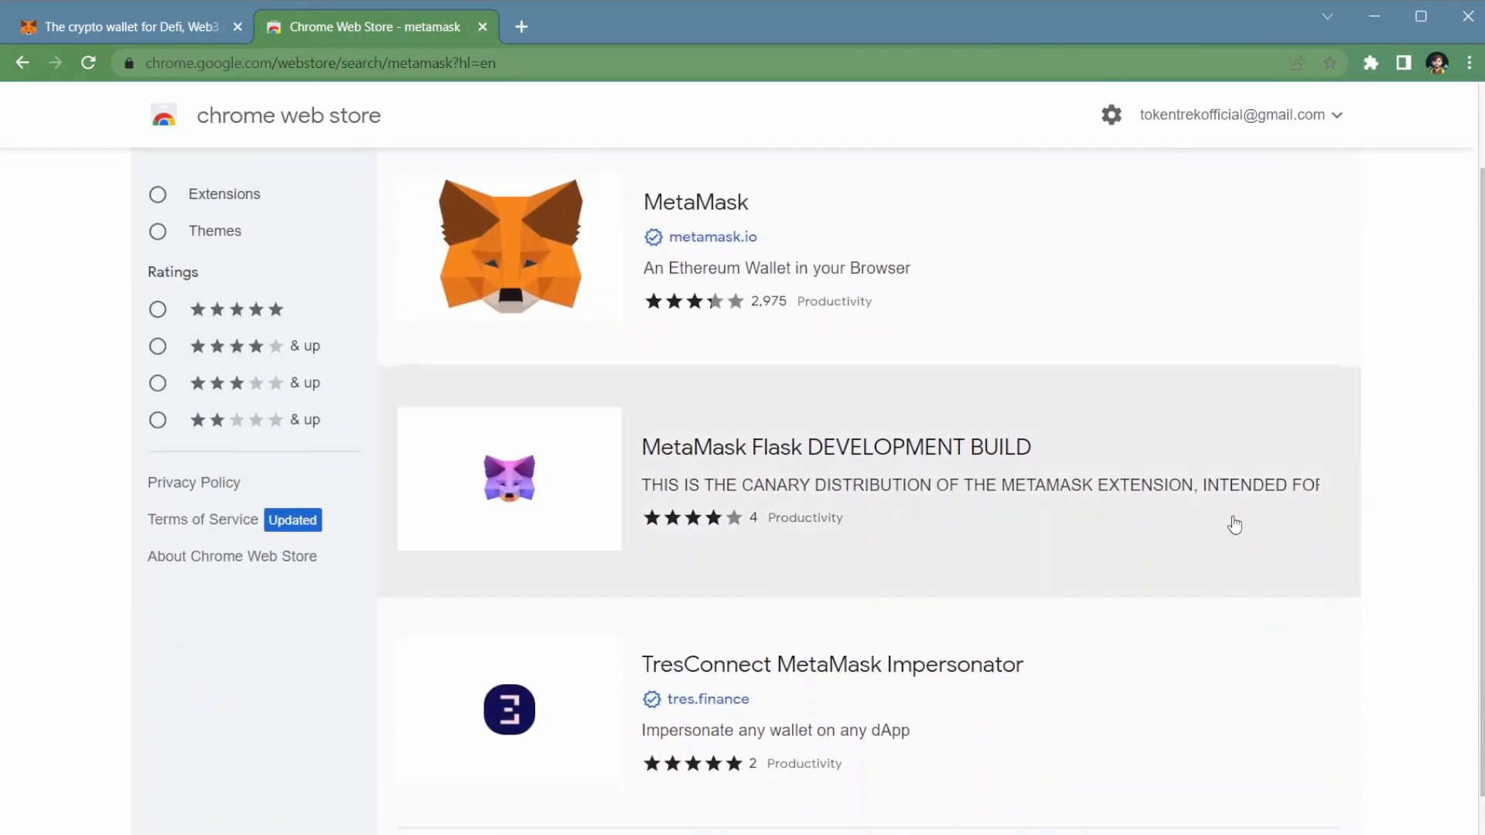
scroll(1235, 525, "down", 1)
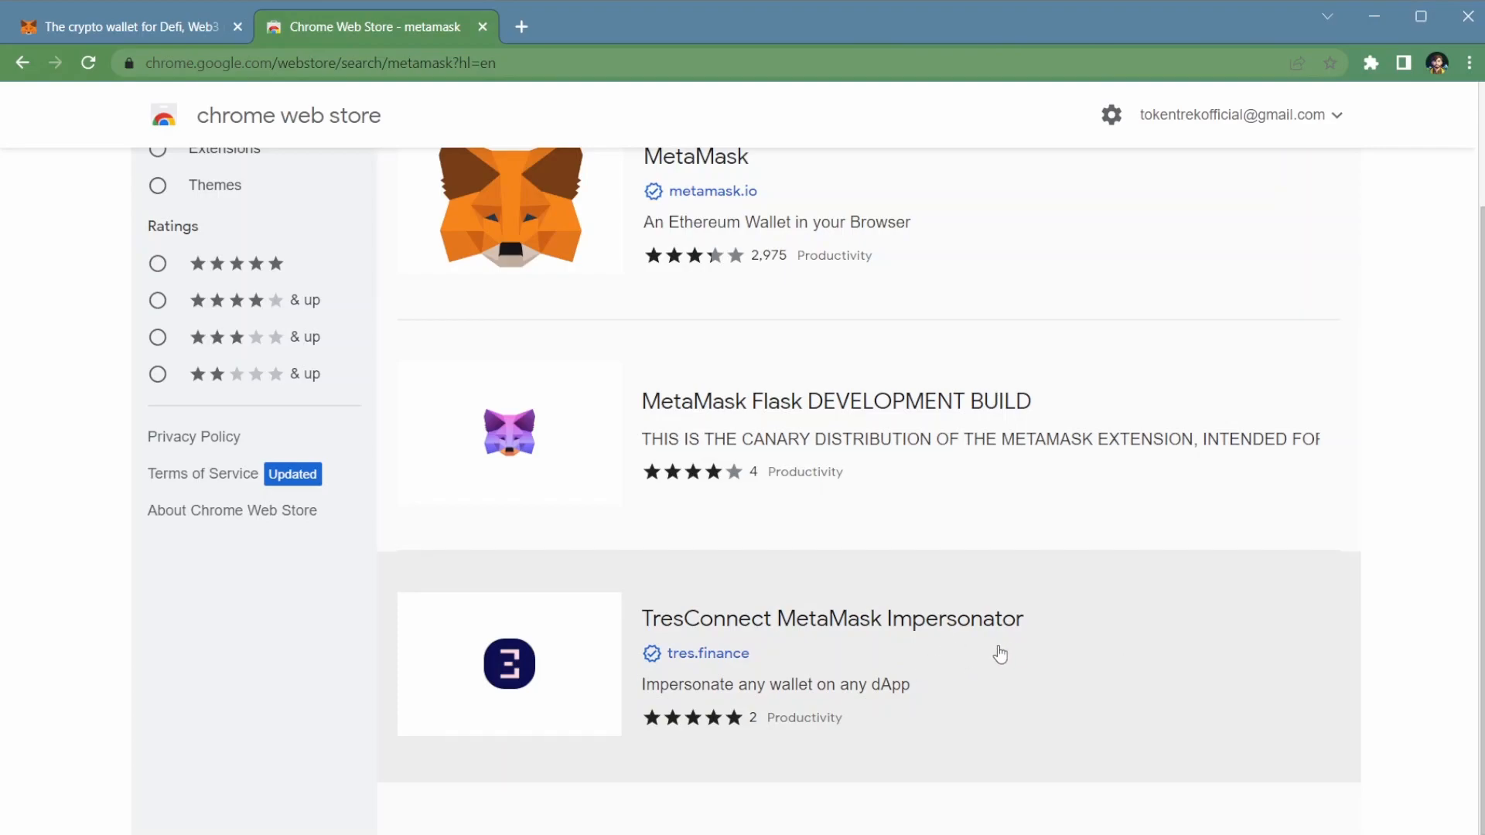
scroll(1010, 654, "up", 1)
scroll(1012, 653, "up", 1)
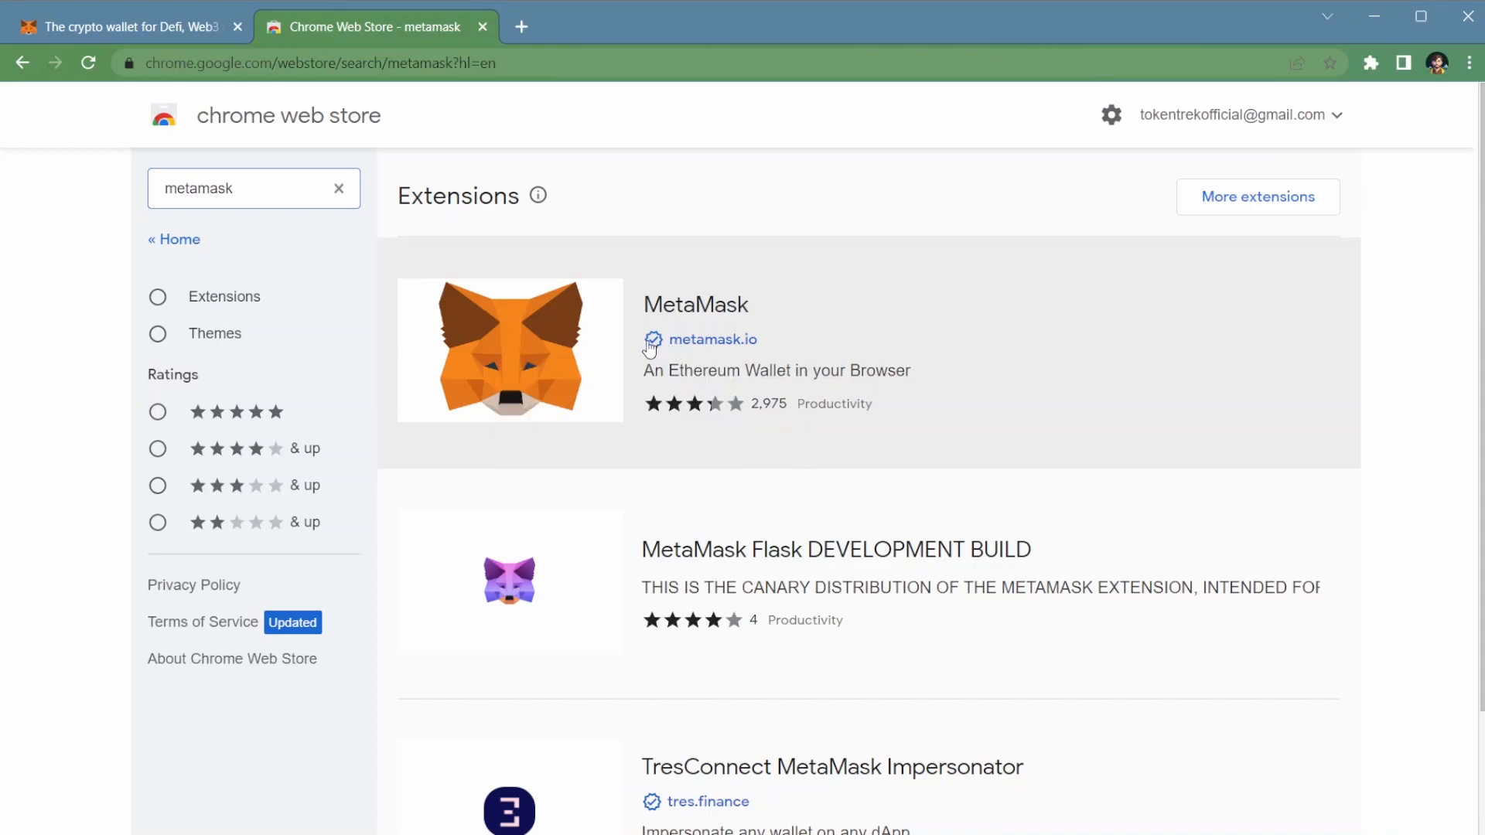
mouse_move(651, 348)
left_click(137, 26)
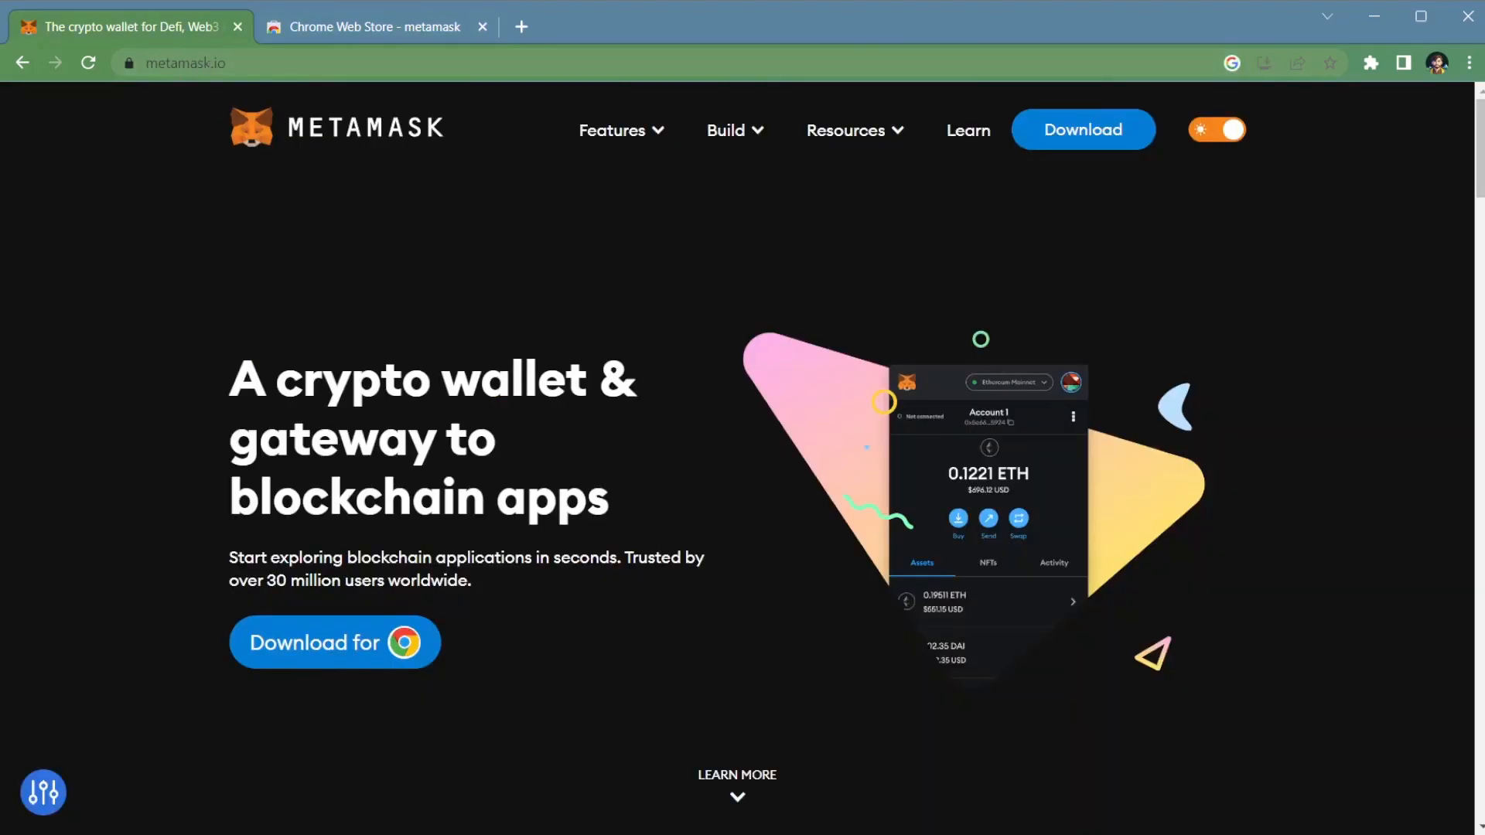
left_click(364, 26)
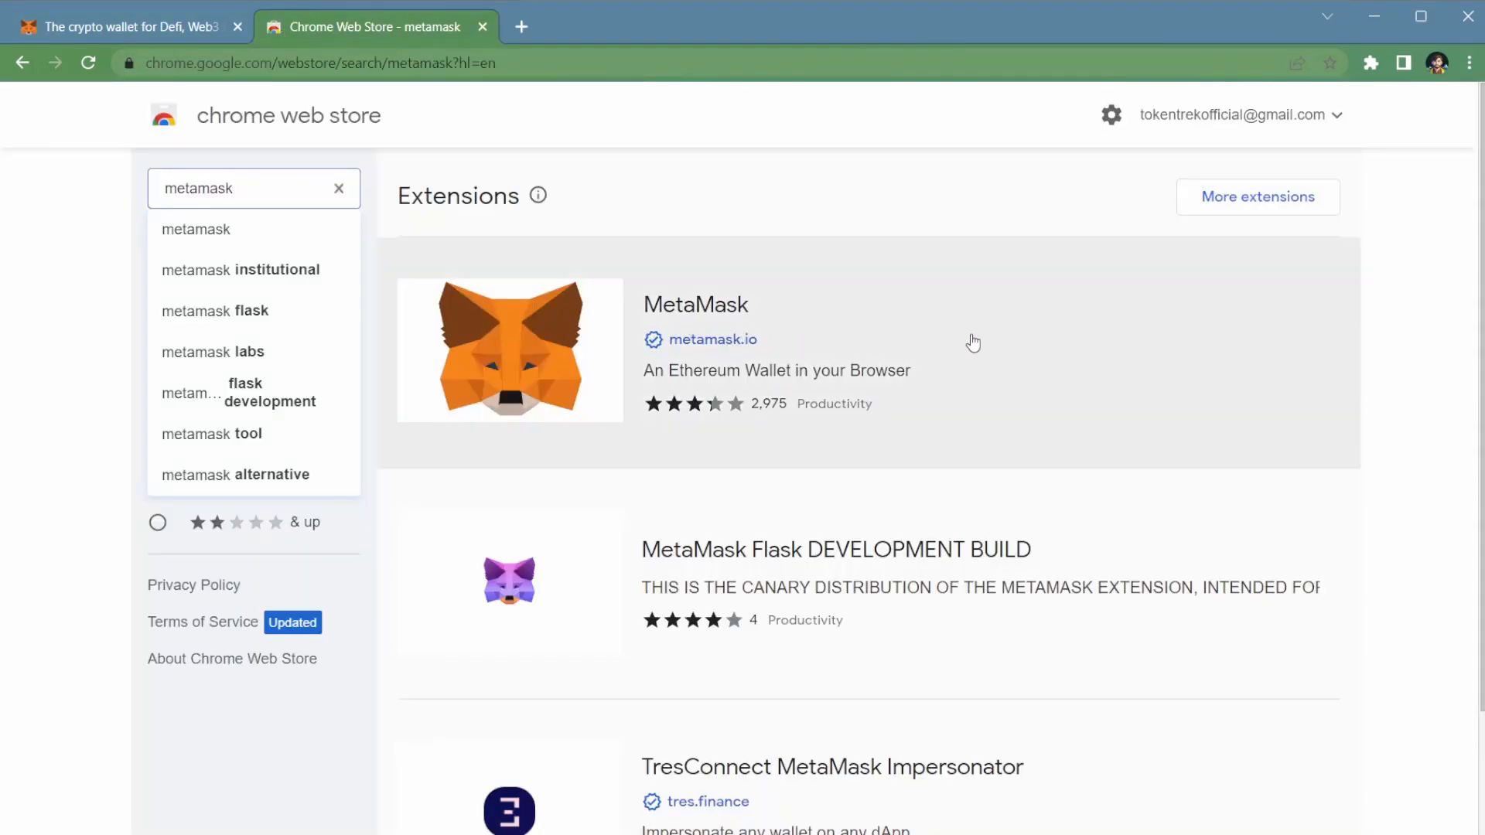
left_click(1073, 352)
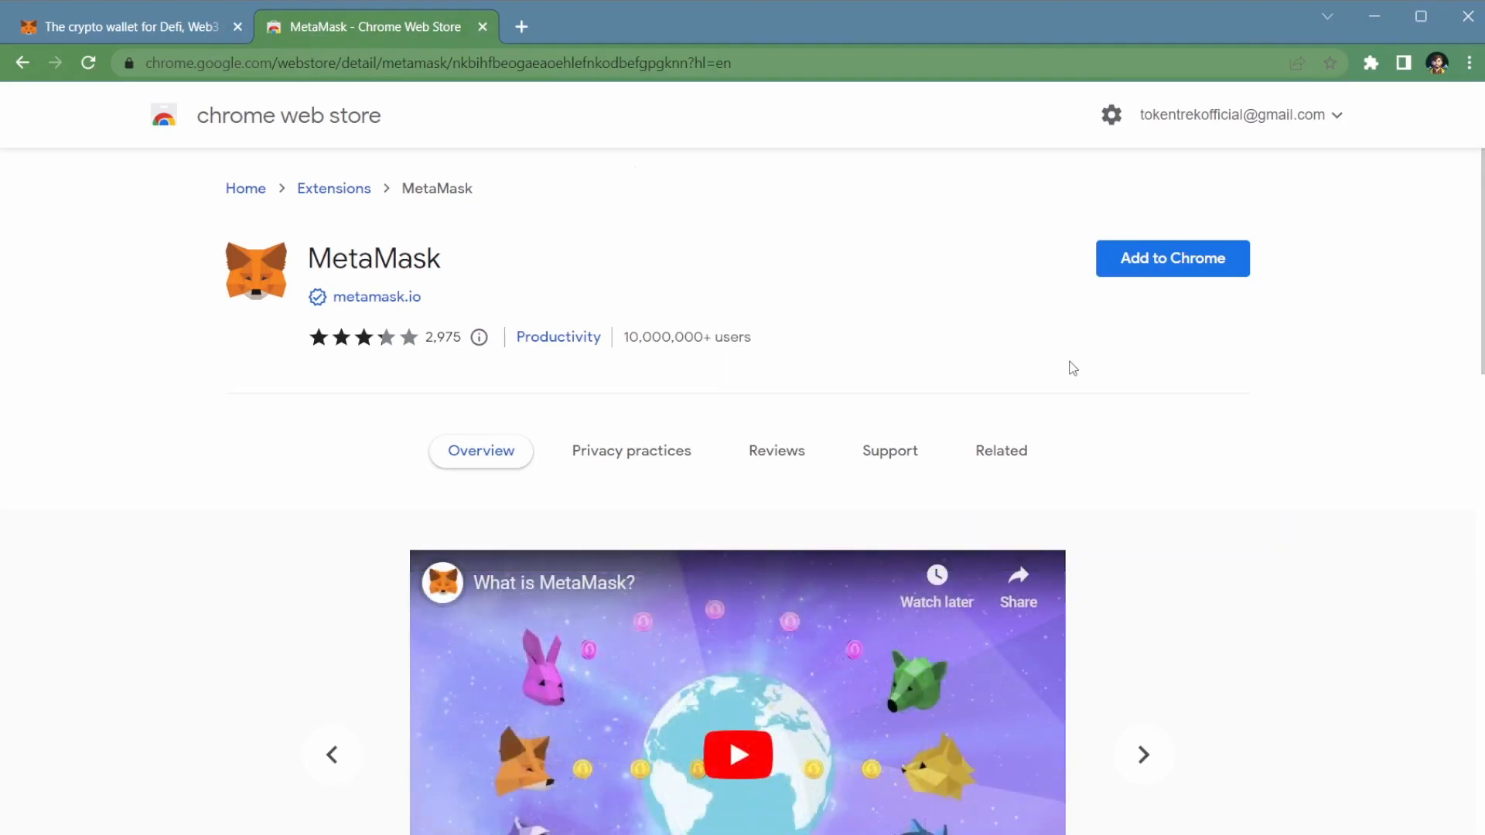
left_click(1184, 257)
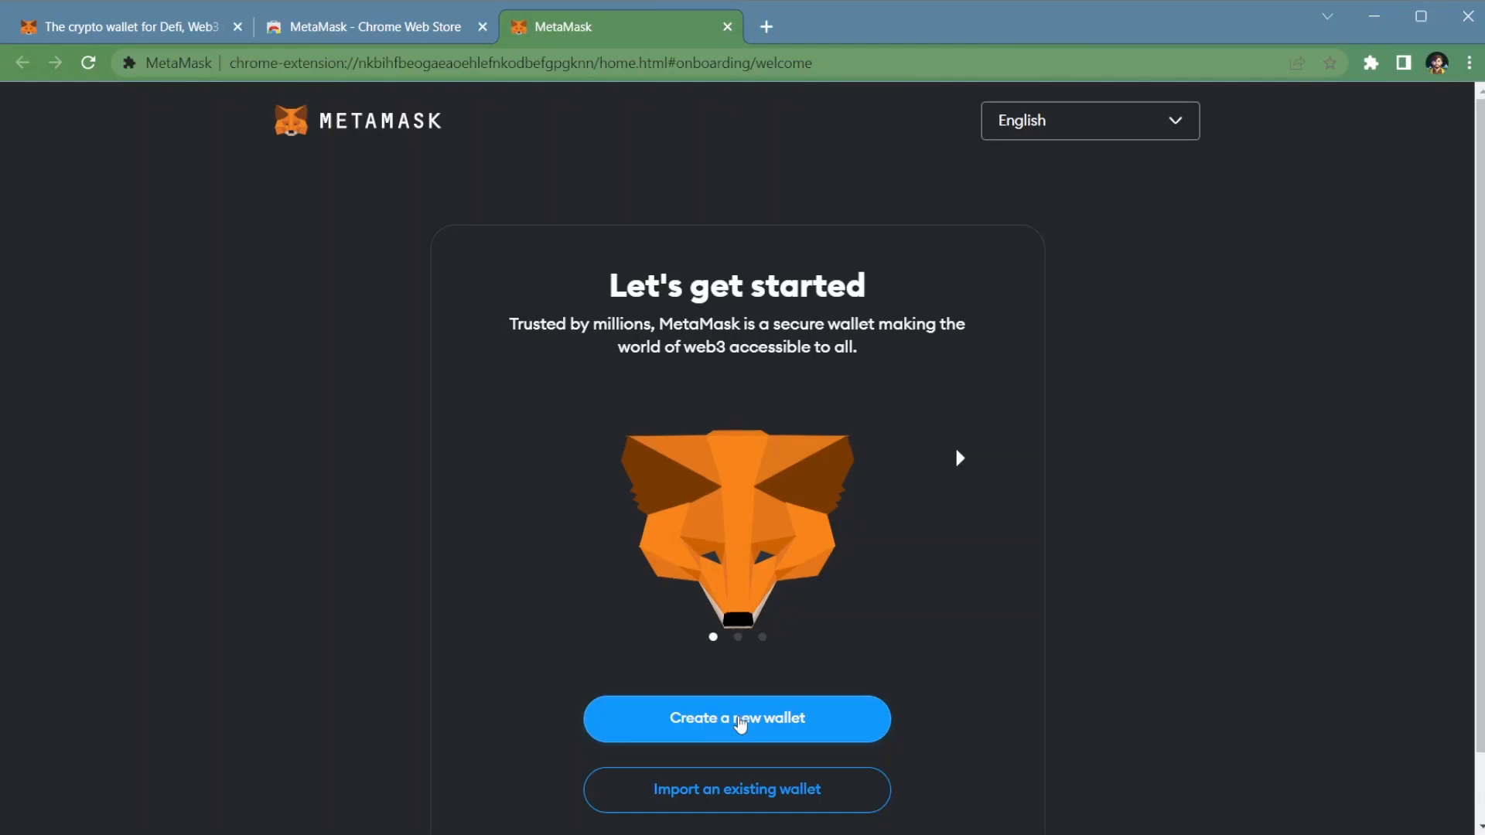
Step: Start creating a new wallet and decline sharing usage data with MetaMask
scroll(742, 724, "down", 1)
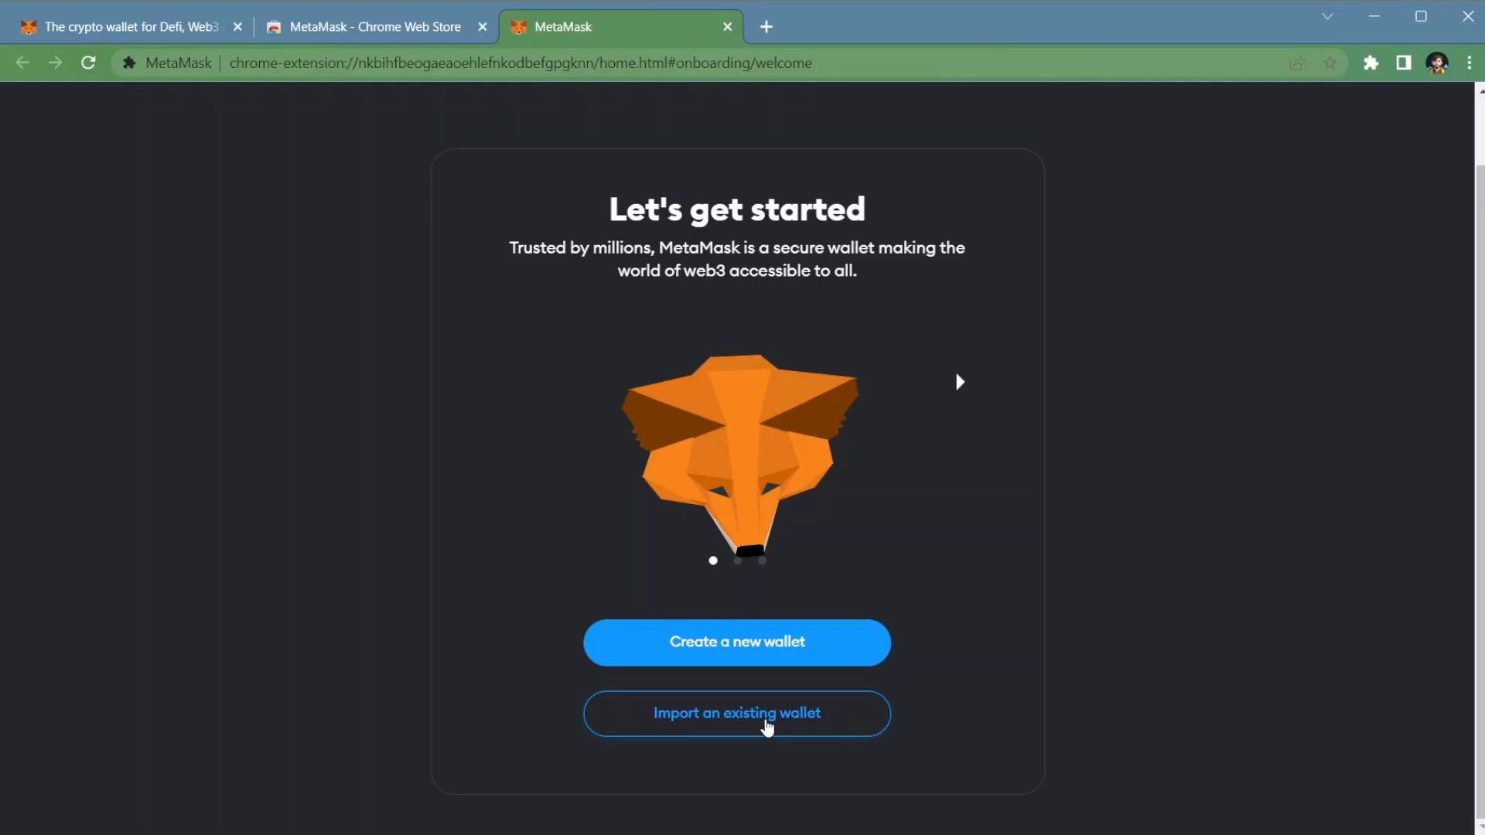
left_click(762, 653)
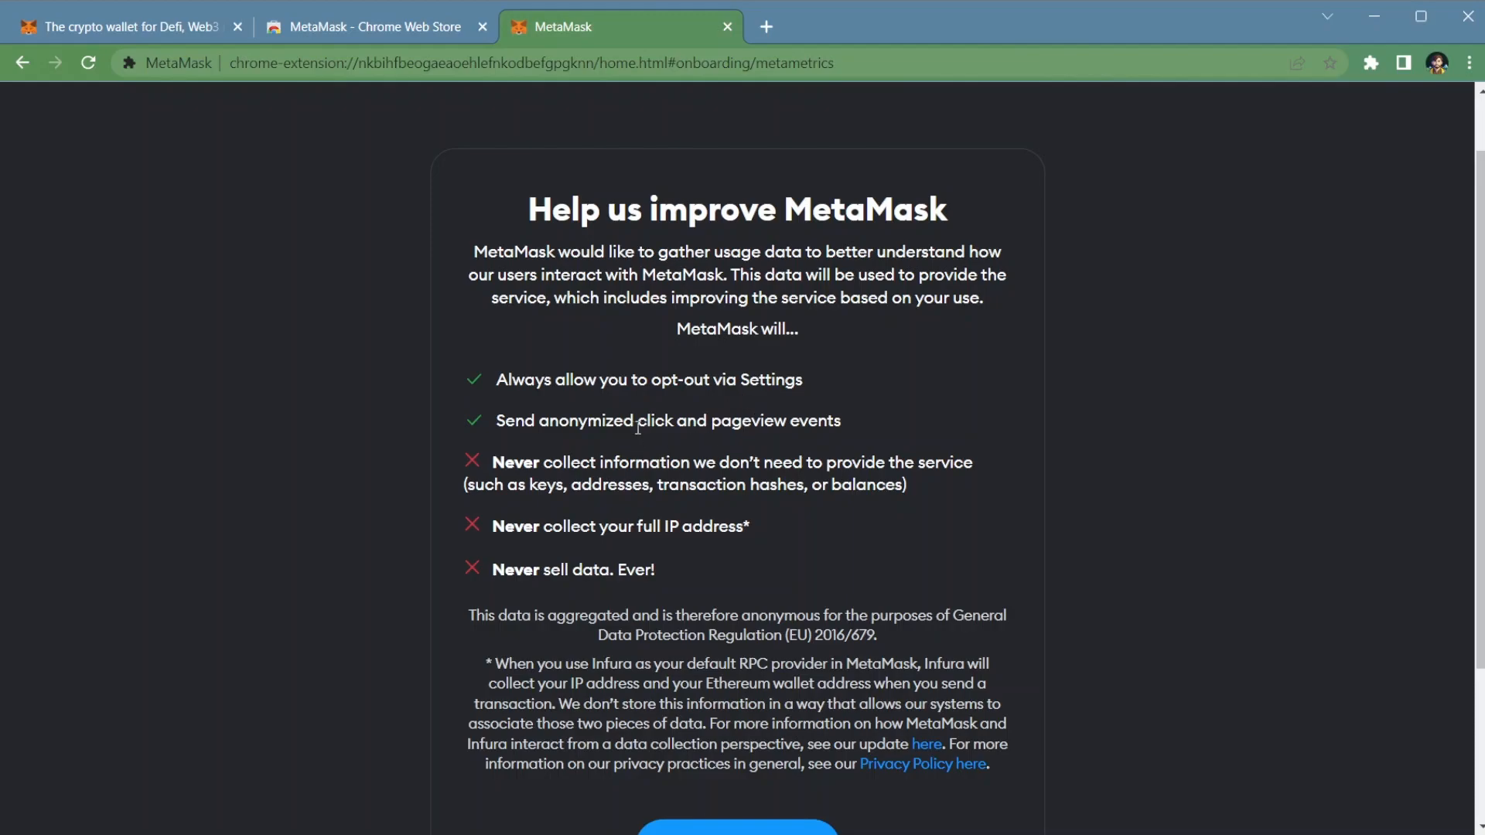
scroll(636, 427, "down", 3)
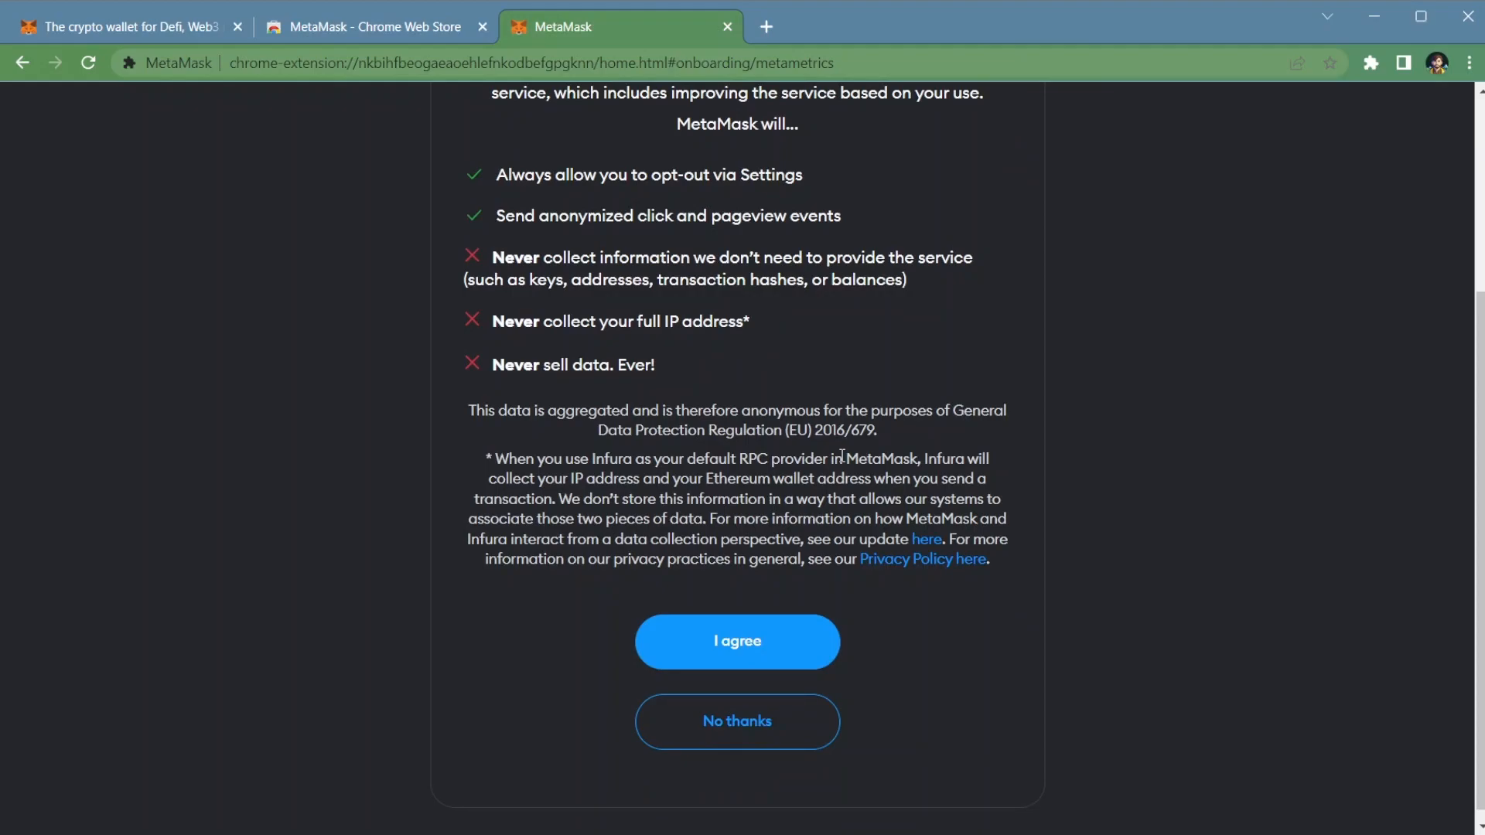
left_click(761, 741)
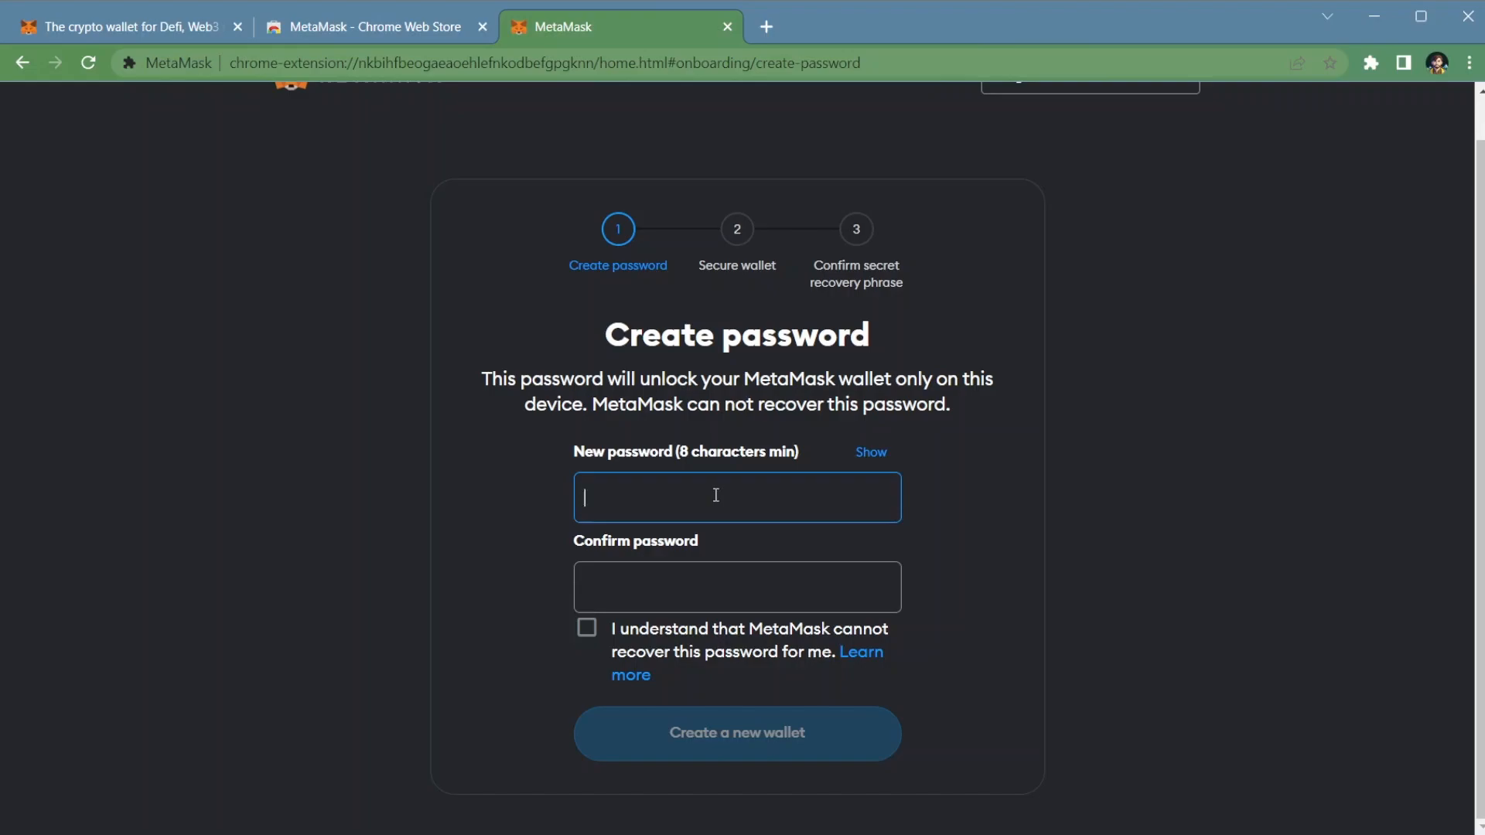
Step: Enter the new wallet password and repeat it in the confirmation field
type("••••")
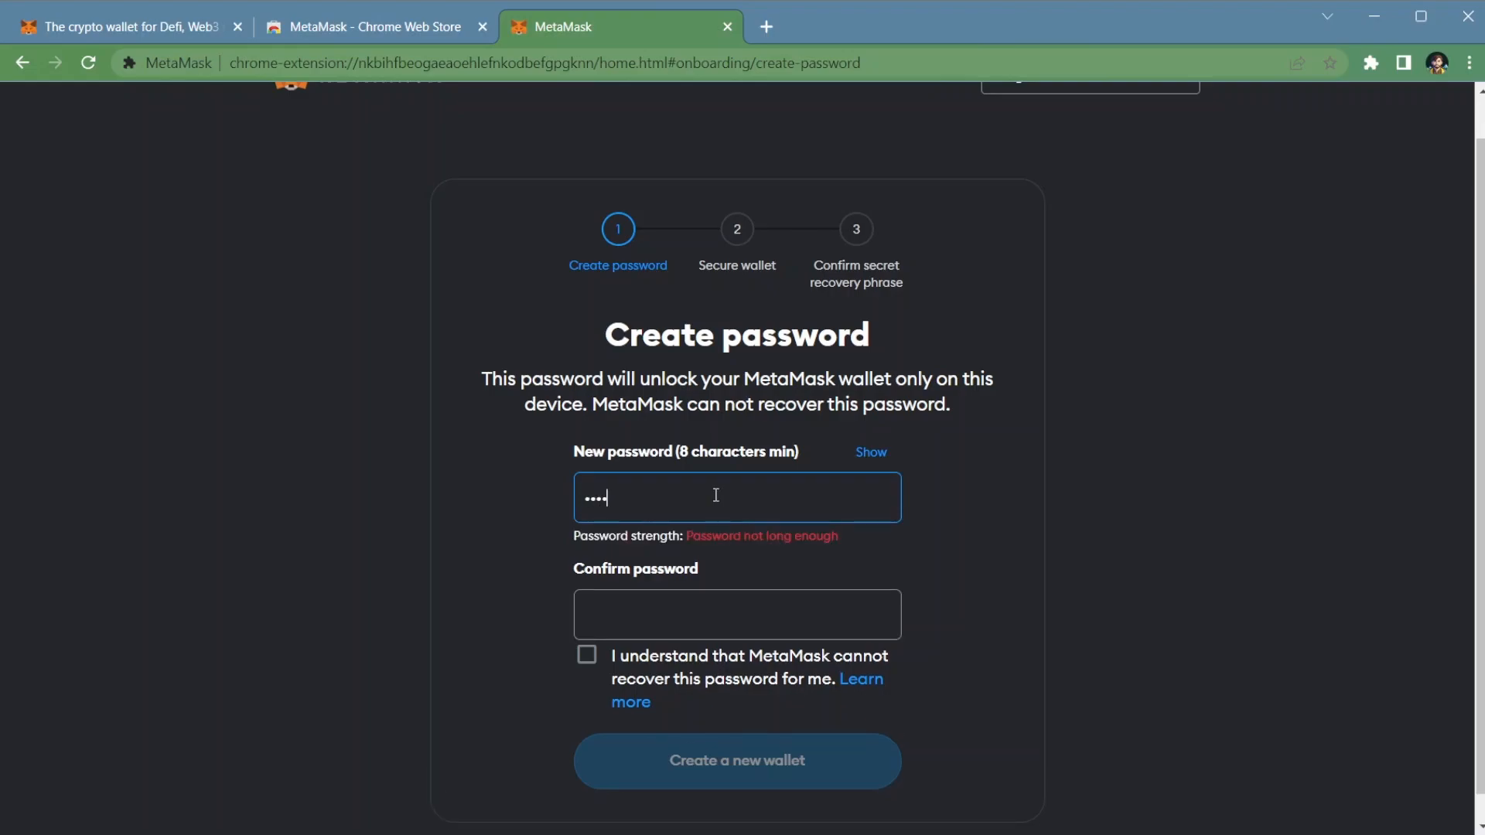
type("••••")
left_click(696, 647)
type("••••••••")
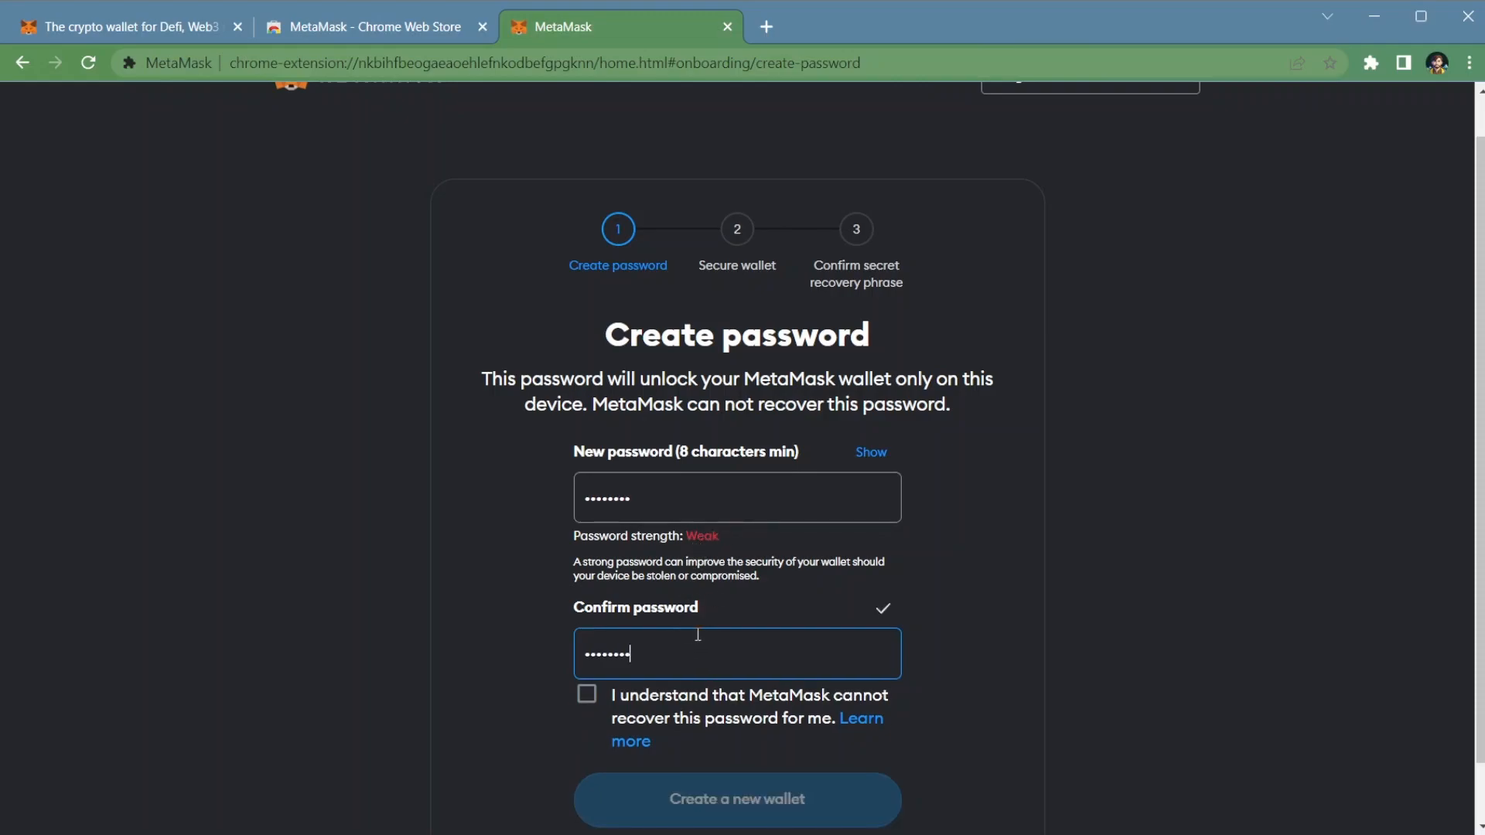
Step: Show the entered password, acknowledge that MetaMask cannot recover it, and create the new wallet
left_click(880, 458)
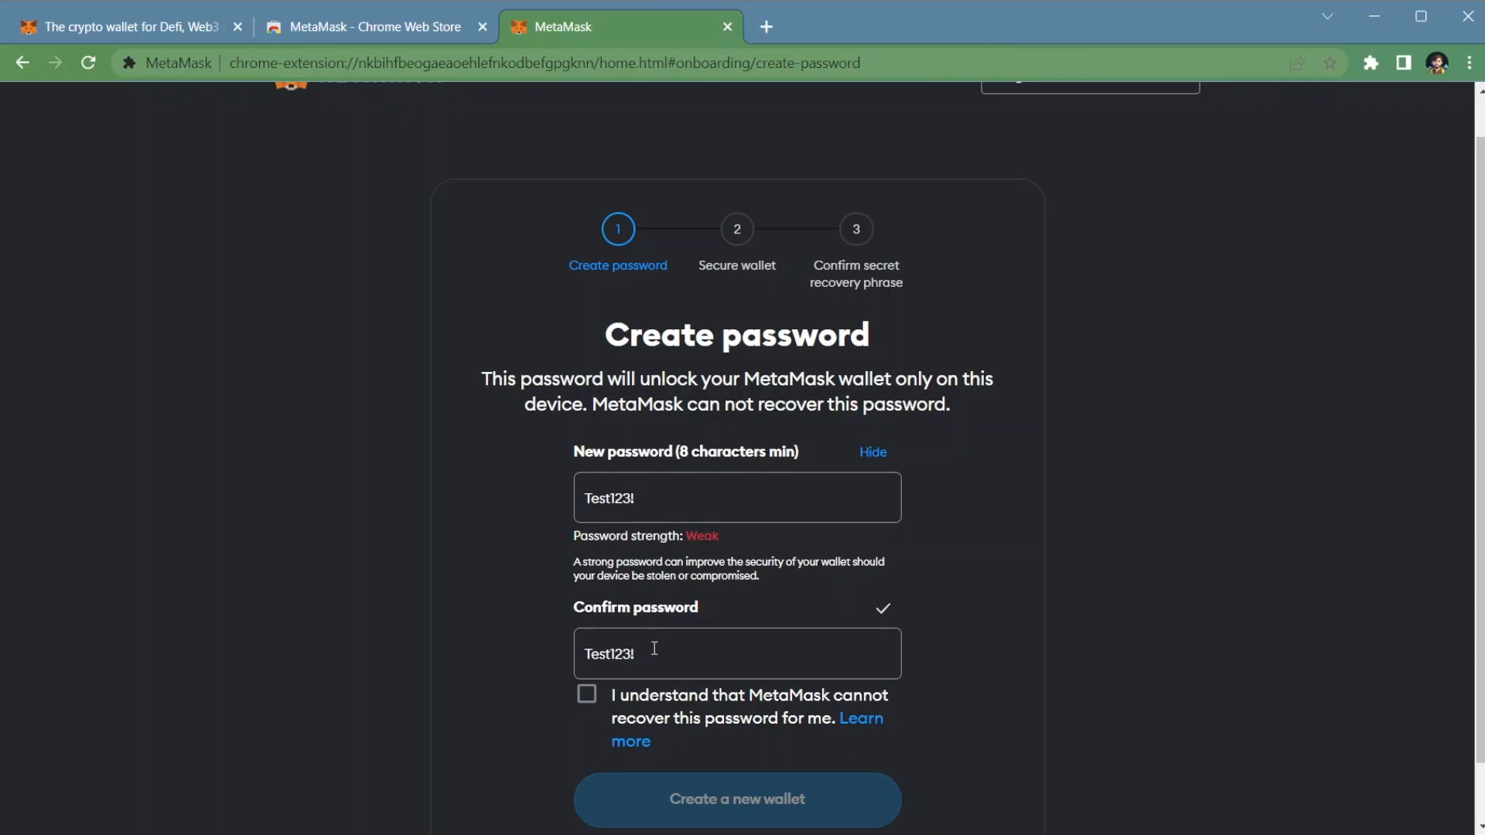
left_click(588, 695)
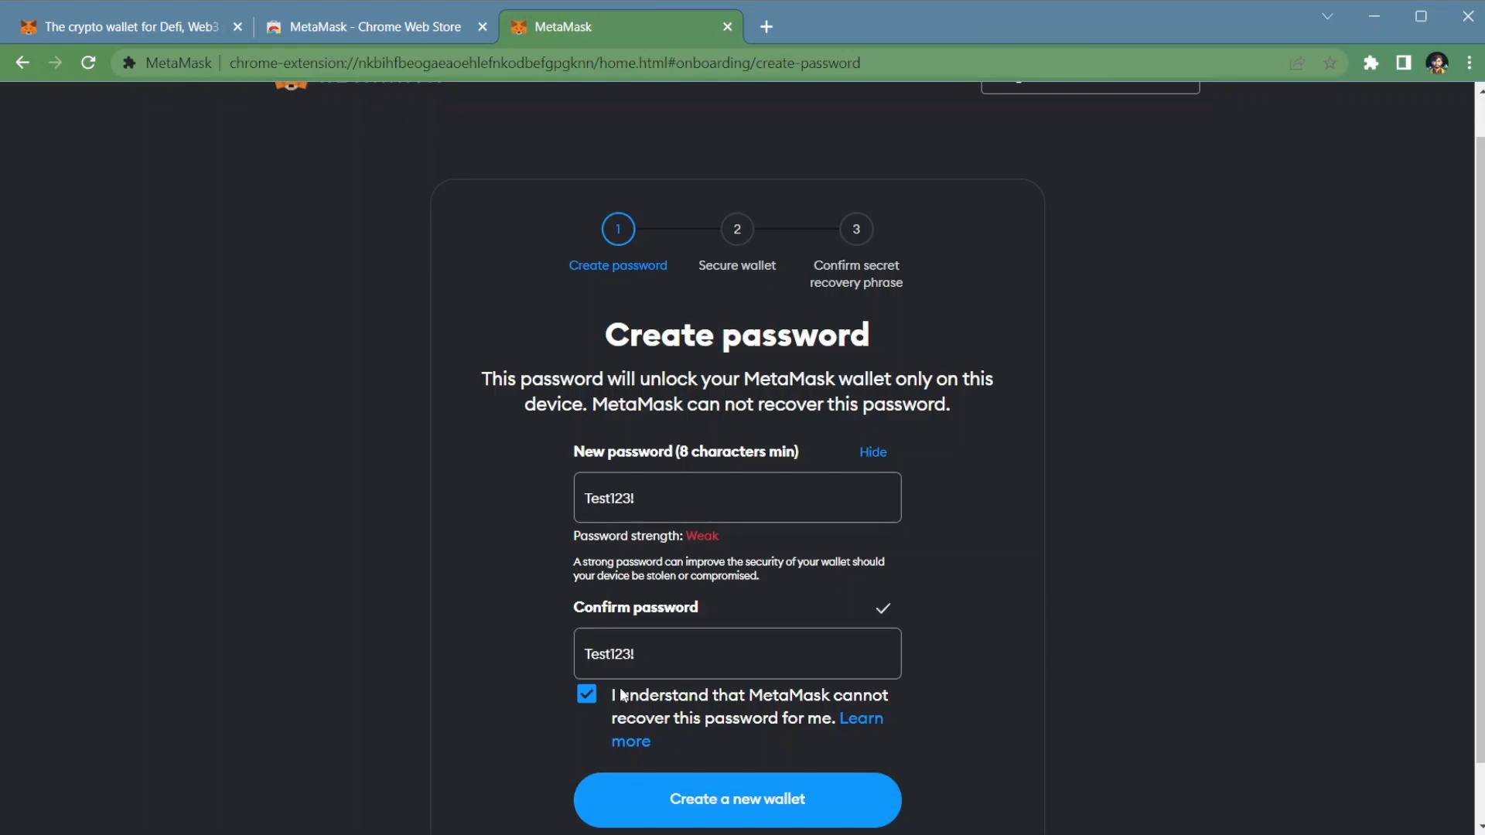
left_click(819, 803)
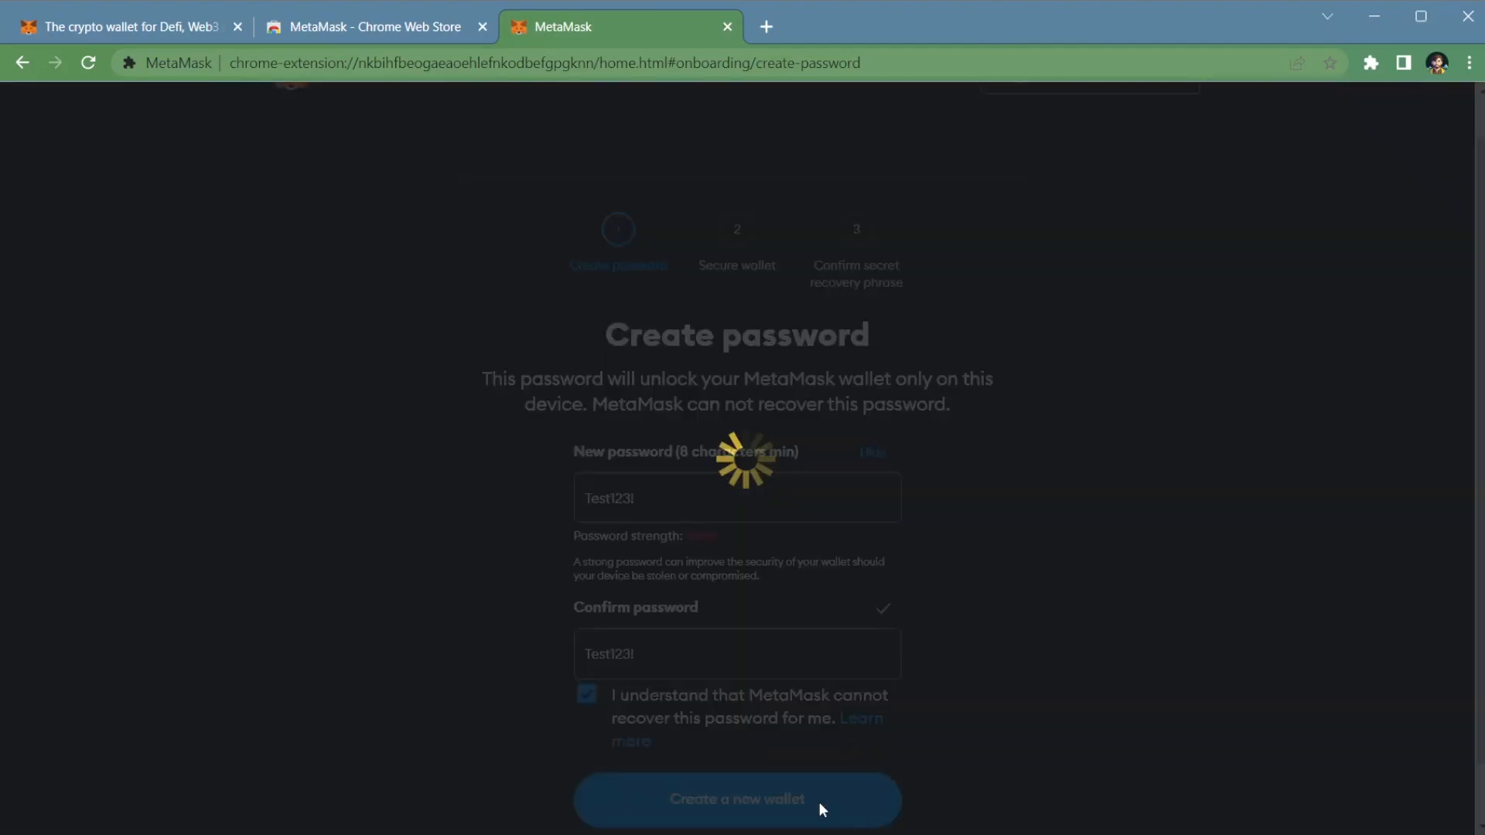
Step: Read through the Secret Recovery Phrase guidance and choose the recommended option to secure the wallet
scroll(1043, 560, "down", 1)
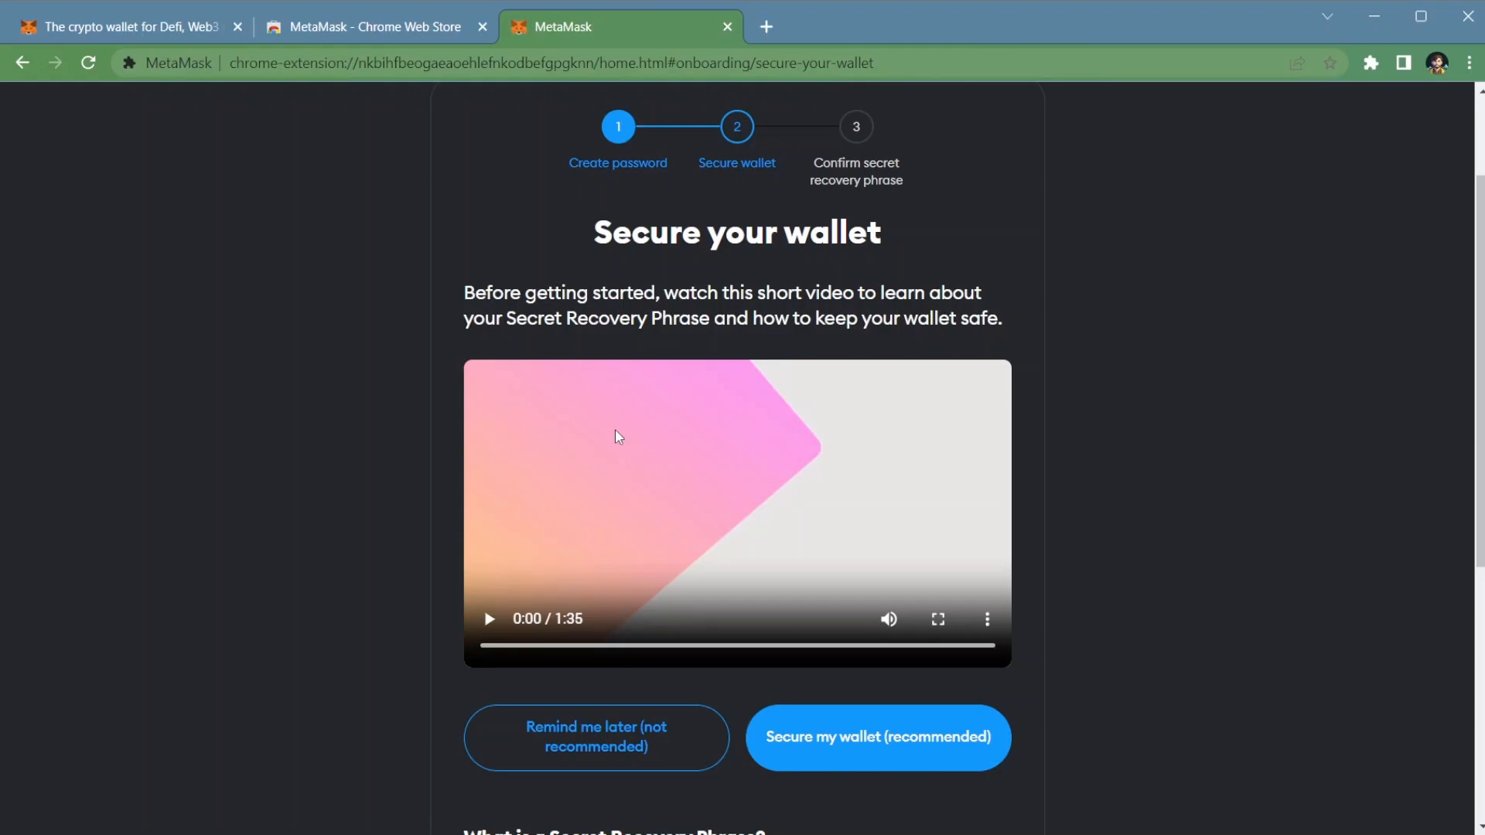
scroll(932, 735, "down", 1)
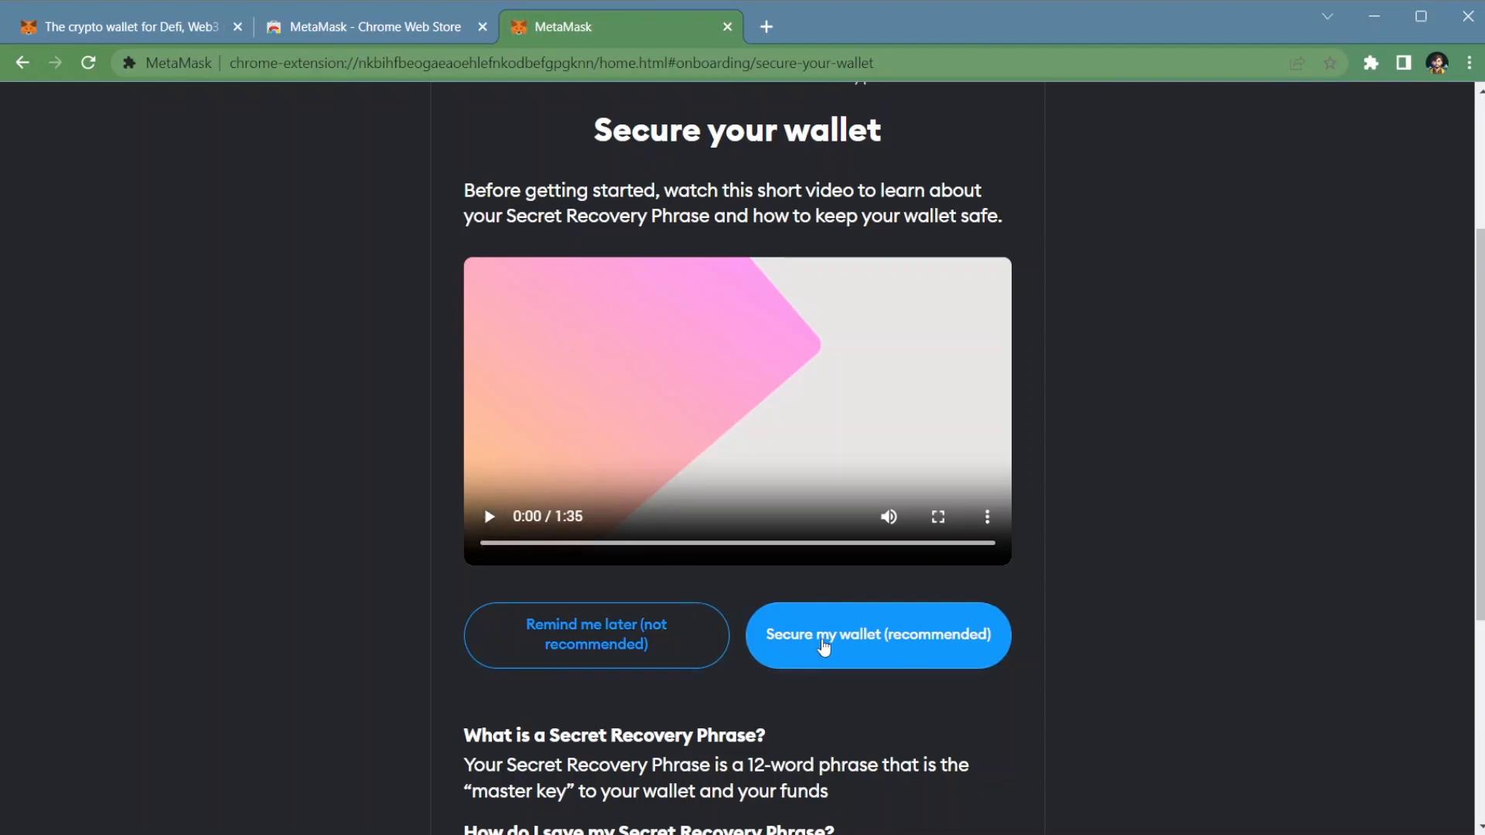
scroll(824, 646, "up", 2)
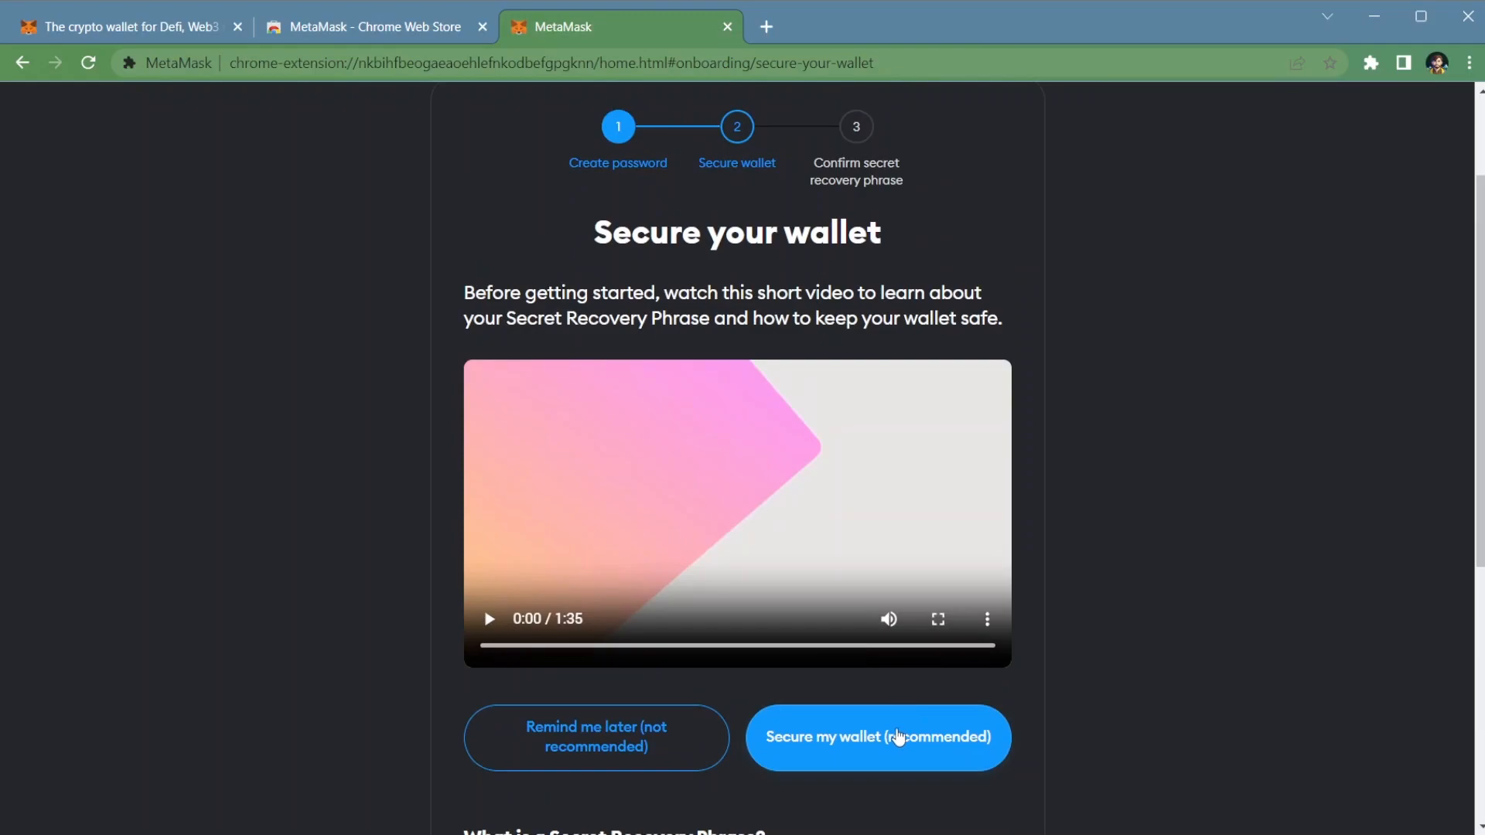
scroll(894, 736, "down", 3)
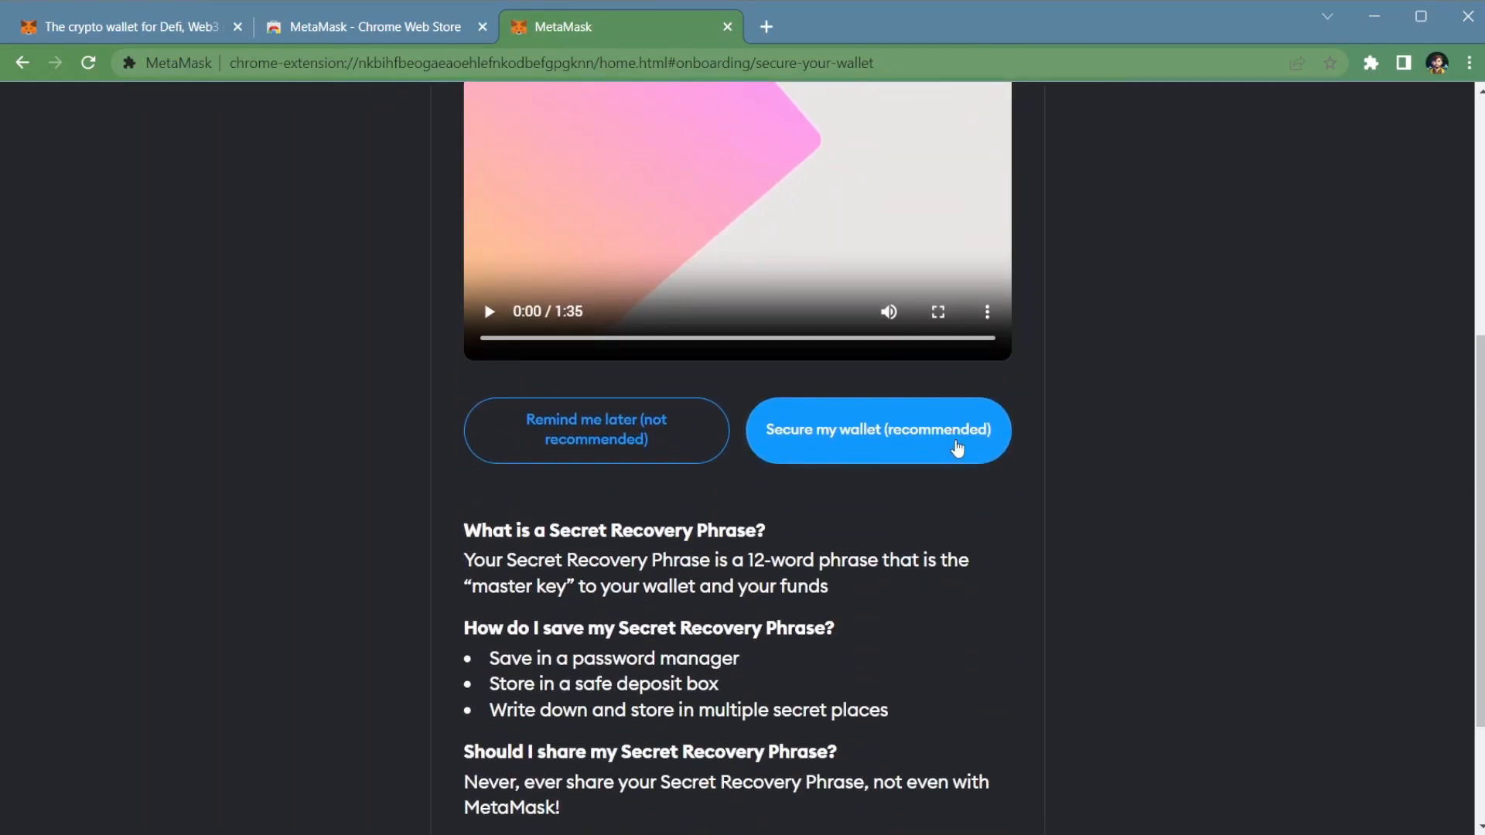
scroll(944, 442, "down", 1)
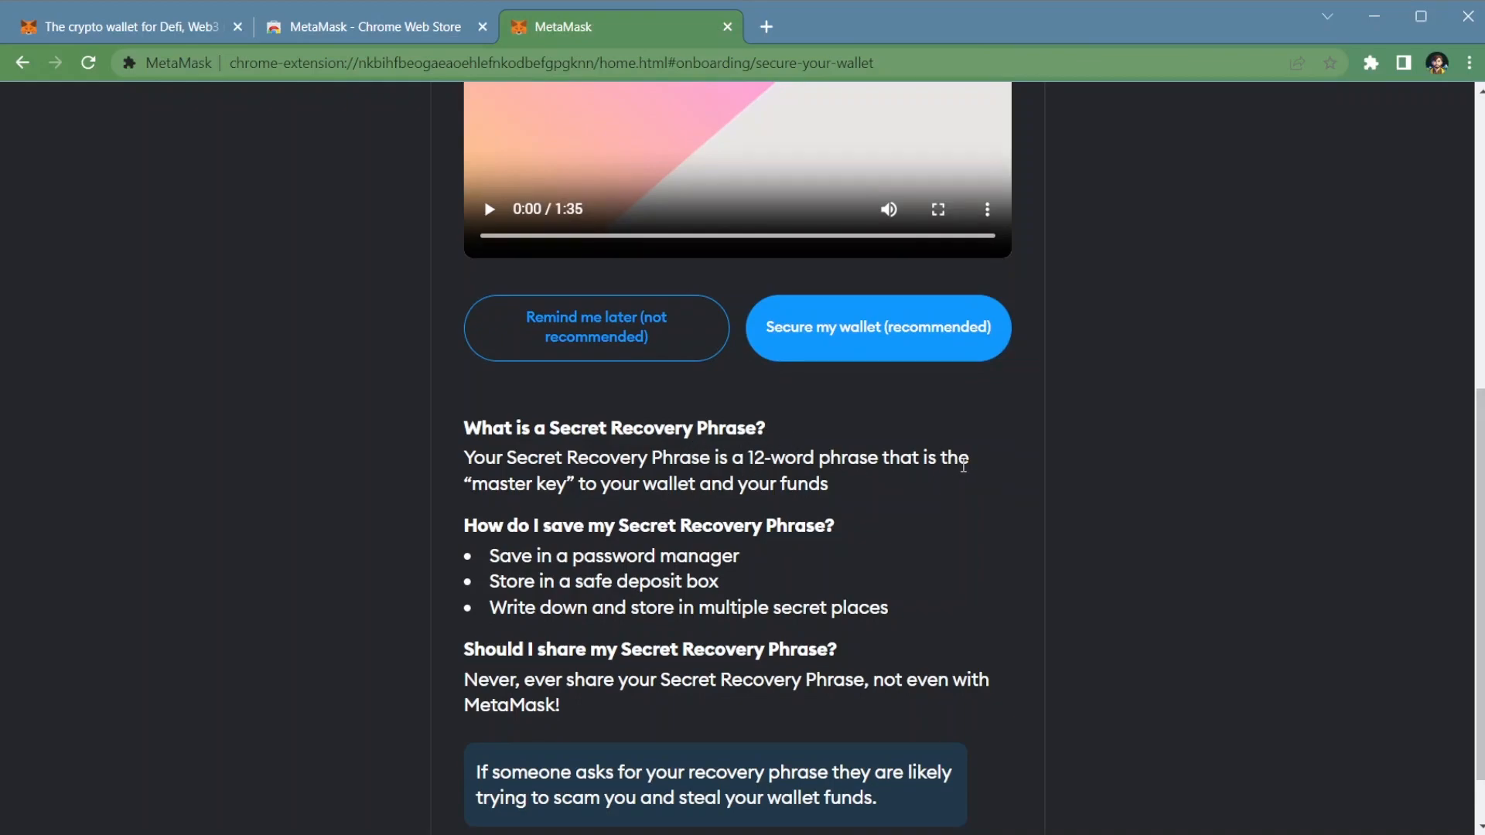
scroll(963, 465, "down", 1)
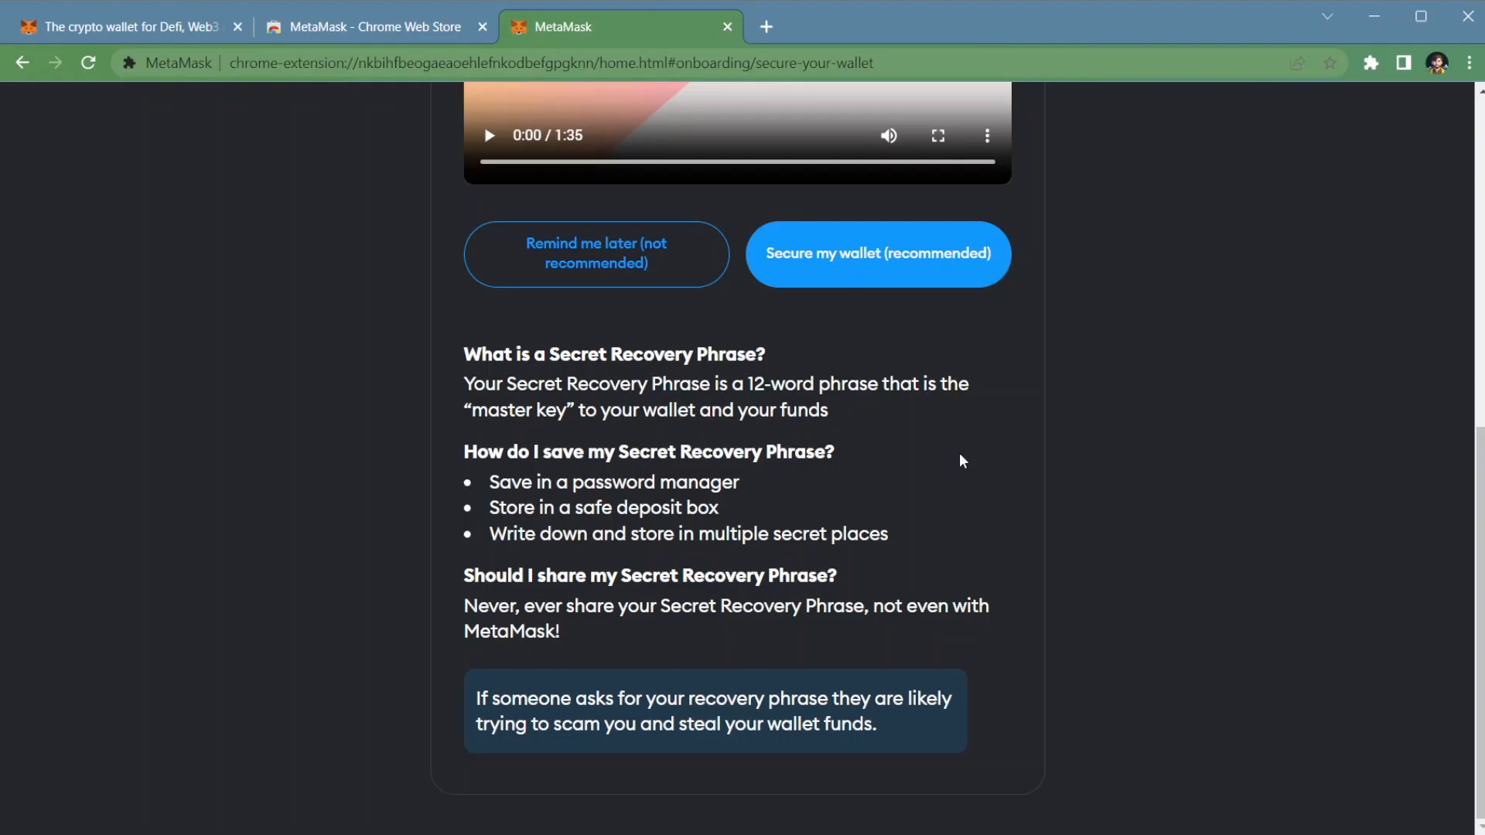
left_click(965, 240)
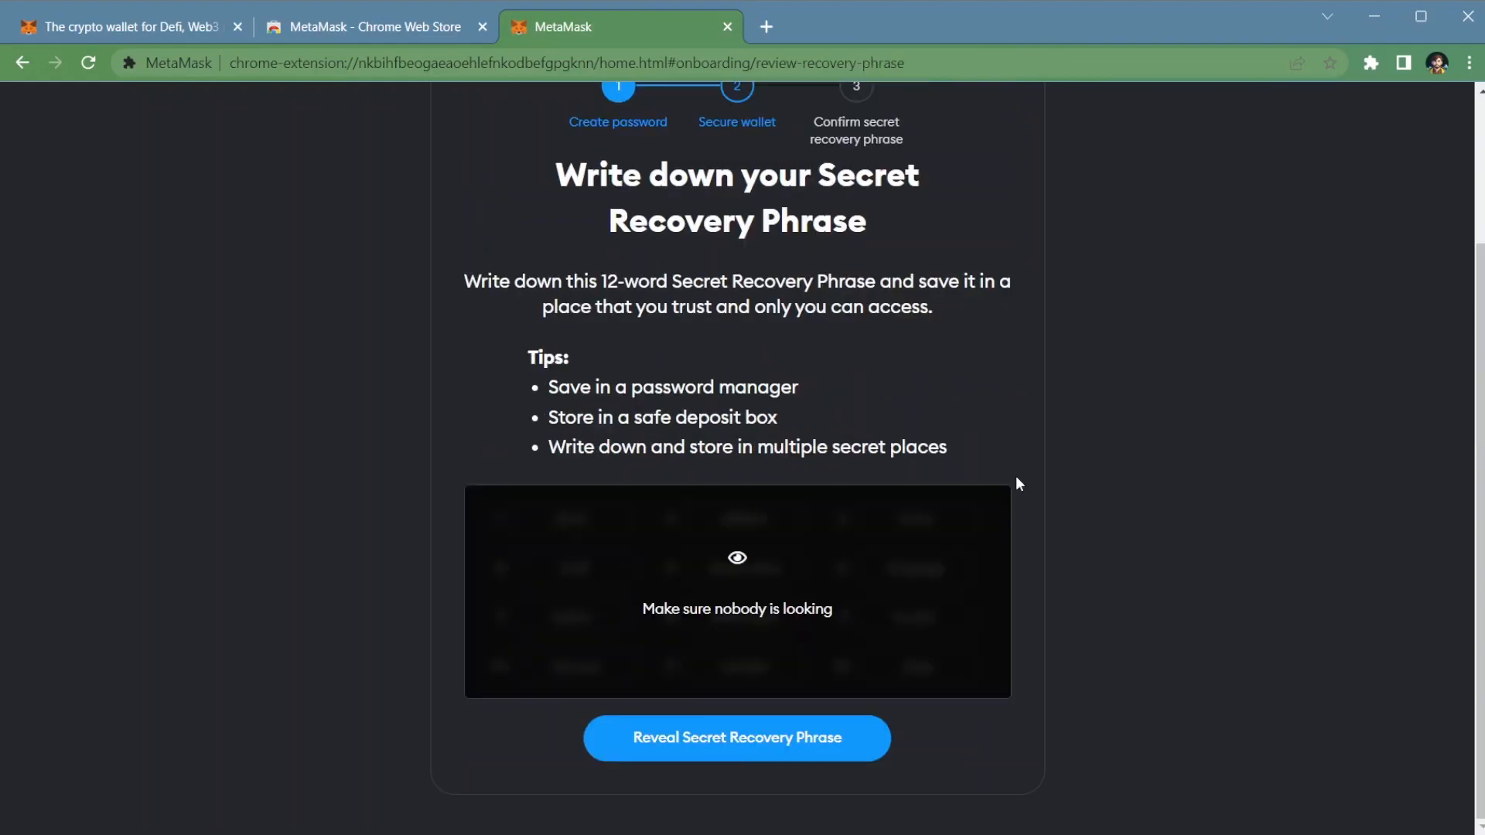
Step: Reveal the 12-word Secret Recovery Phrase and proceed to its confirmation
scroll(1015, 473, "up", 2)
scroll(1015, 472, "down", 1)
left_click(814, 751)
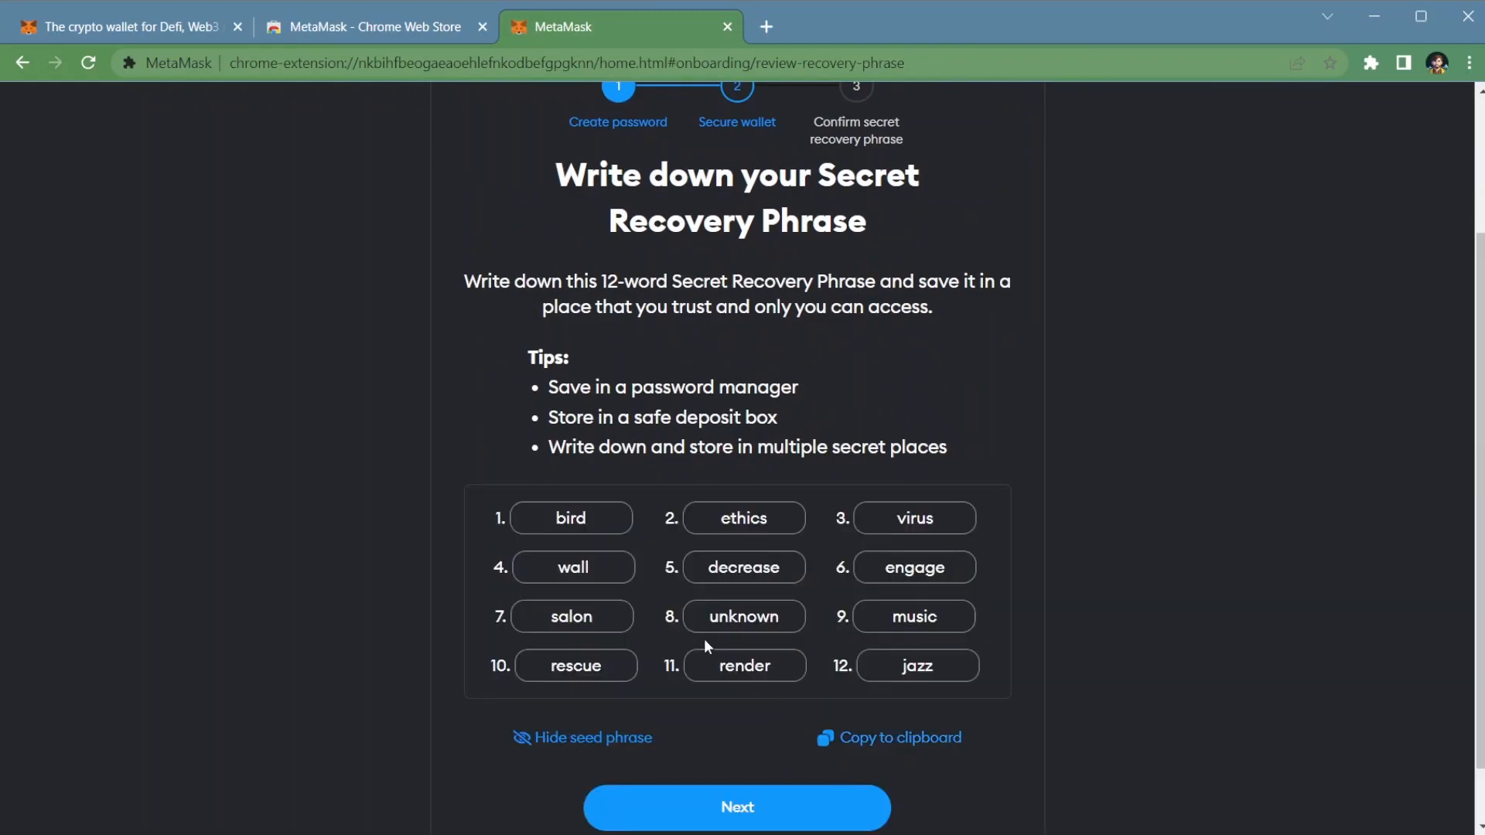
scroll(696, 627, "down", 1)
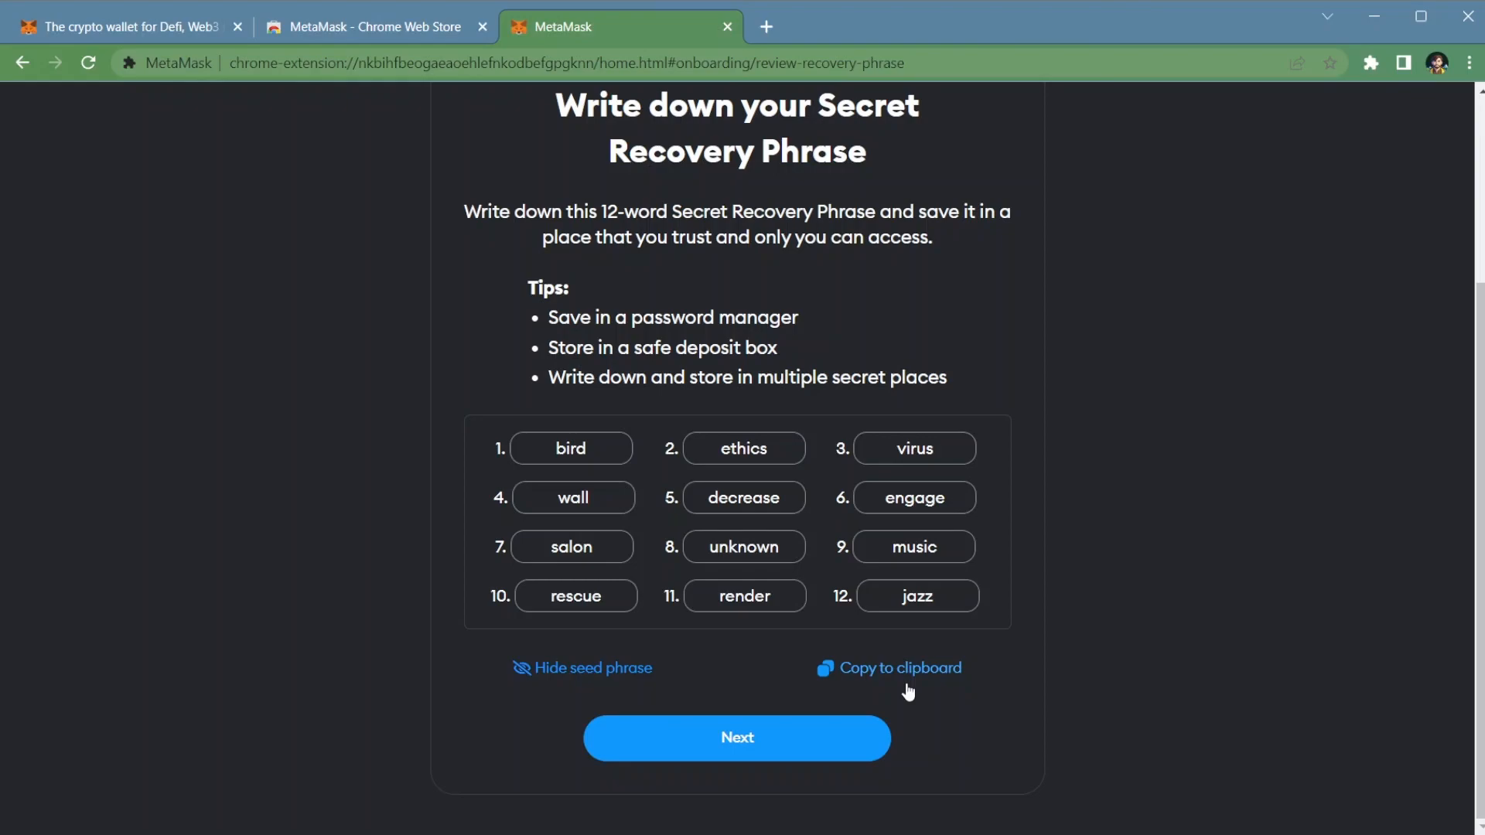
left_click(704, 752)
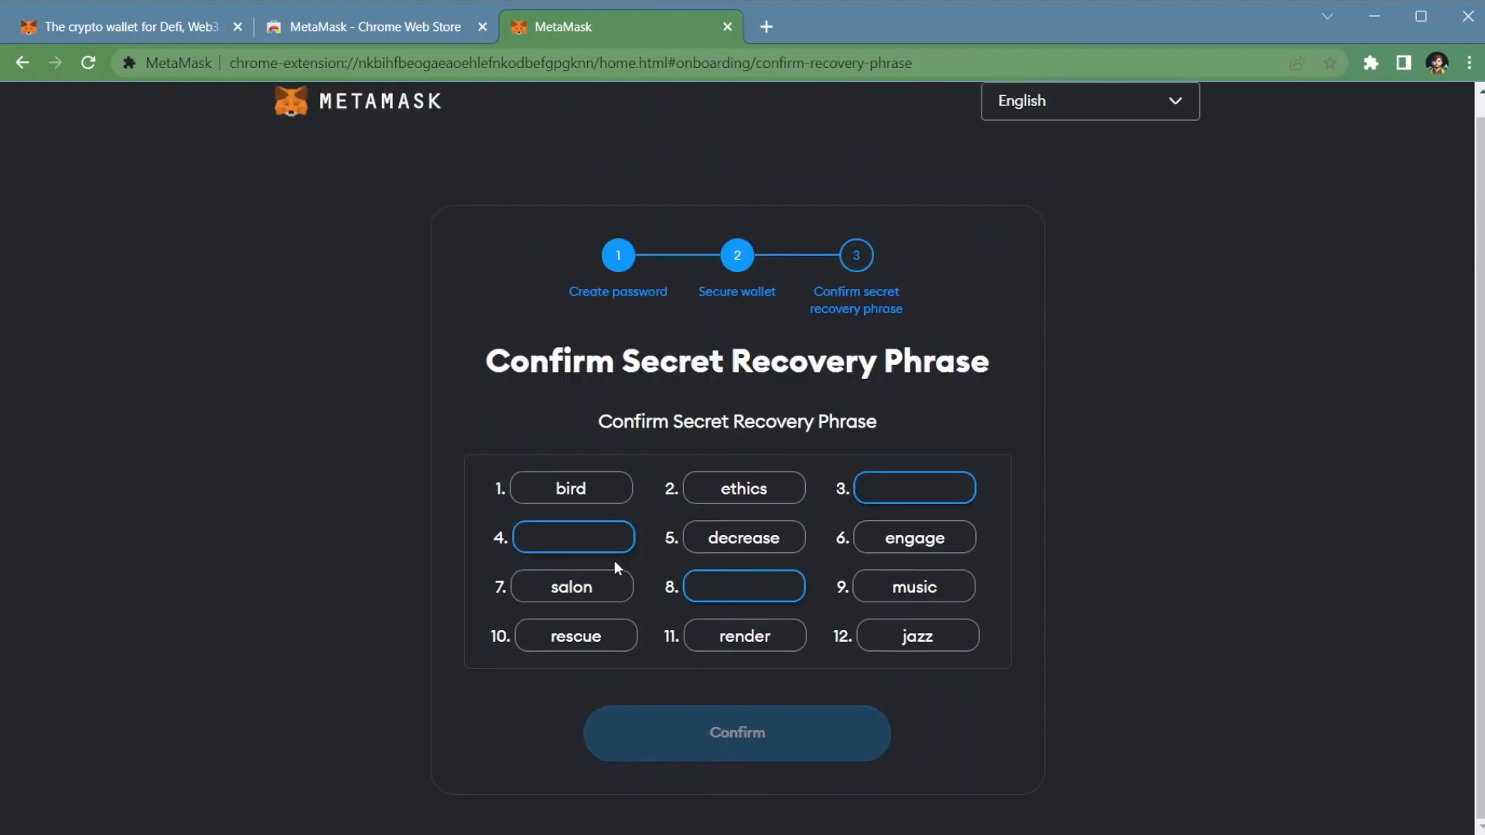
Step: Fill in the missing third, eighth and fourth words of the Secret Recovery Phrase and confirm it
left_click(874, 489)
type("virus")
left_click(745, 592)
type("unknown")
left_click(565, 544)
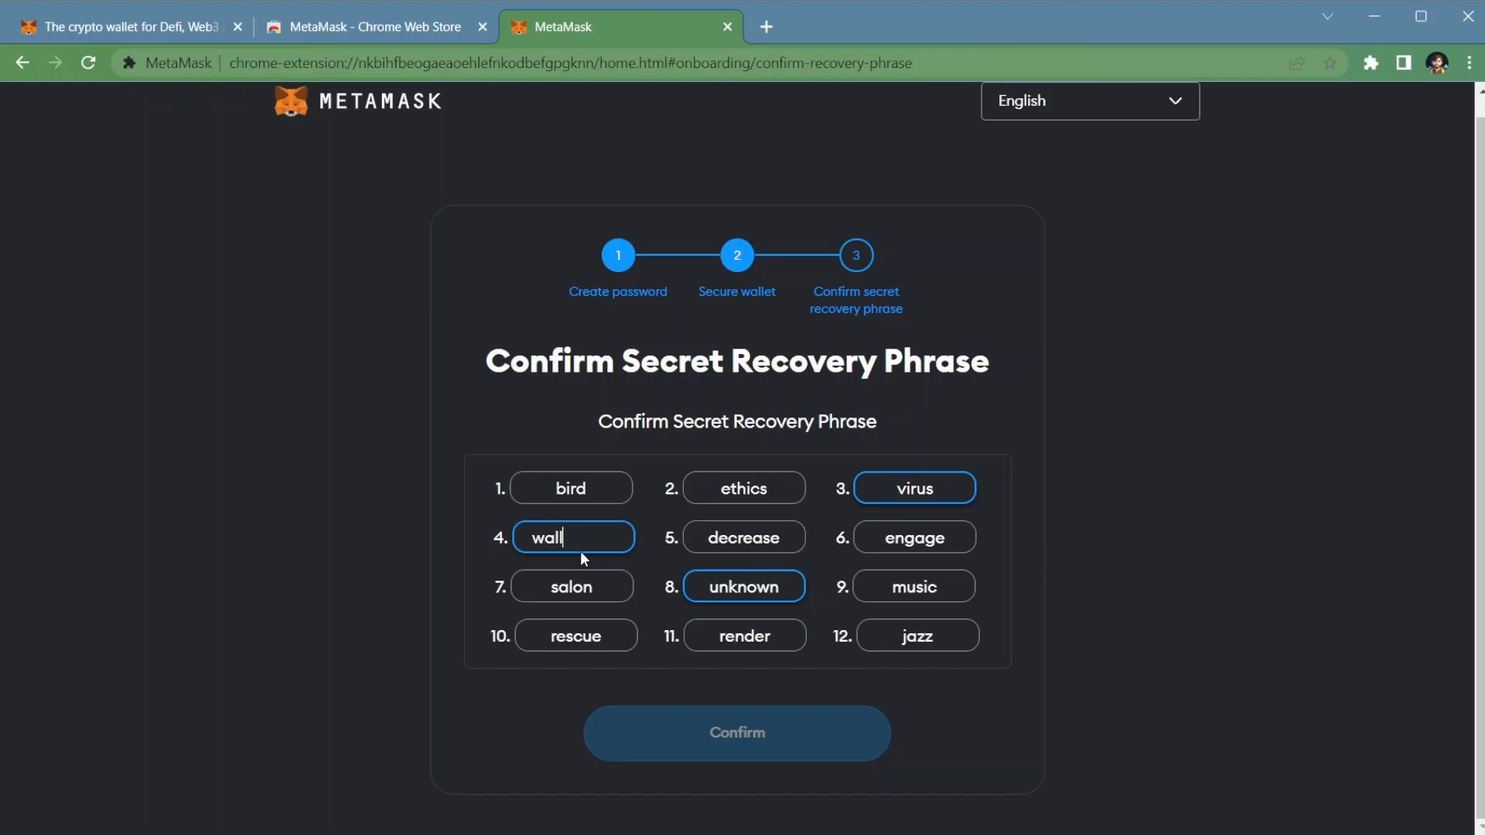
left_click(770, 746)
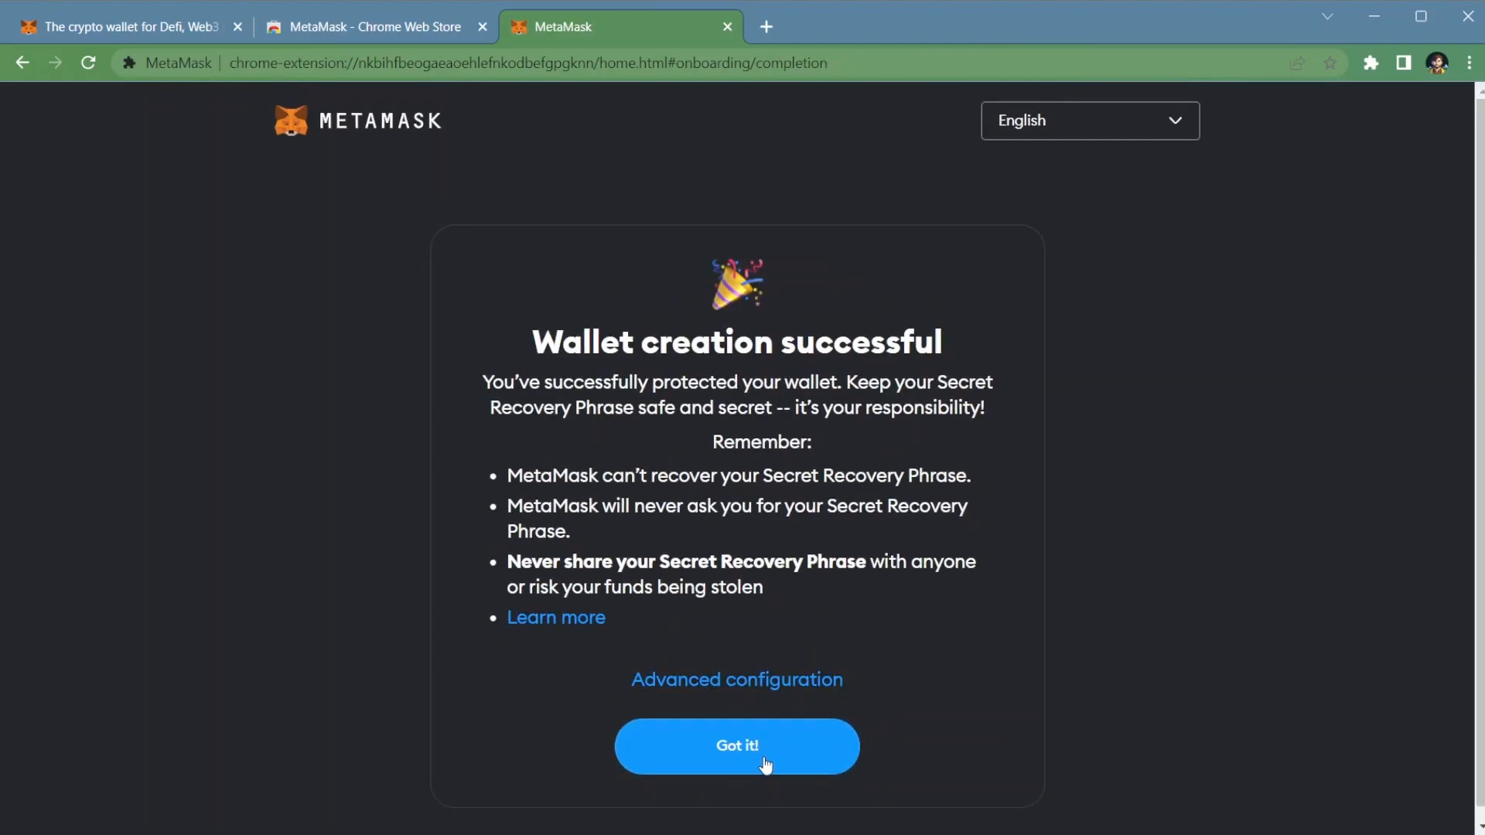
Step: Acknowledge the wallet creation notice and finish the onboarding through the extension pinning instructions
left_click(749, 756)
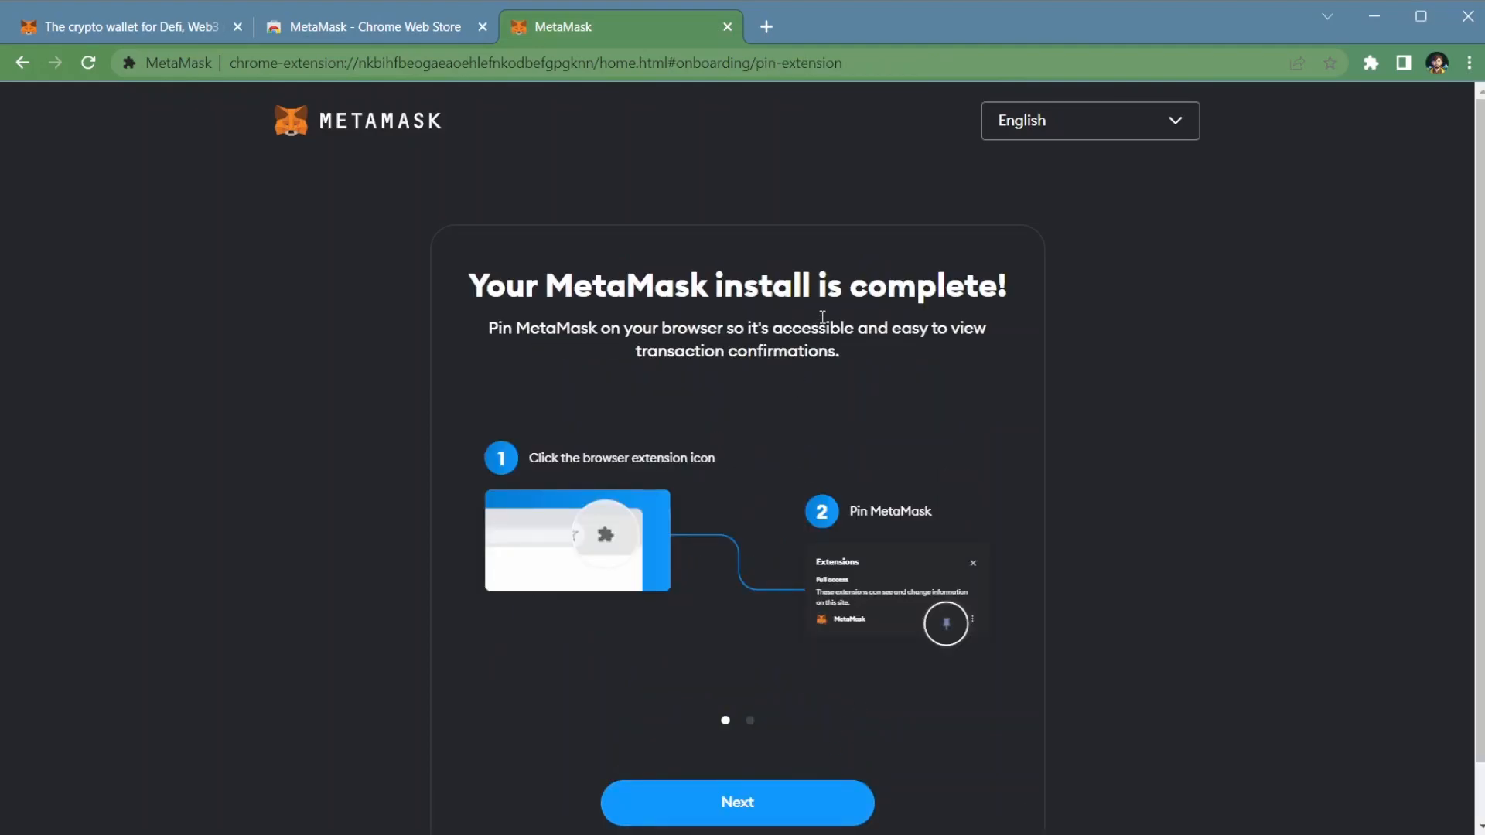
left_click(735, 822)
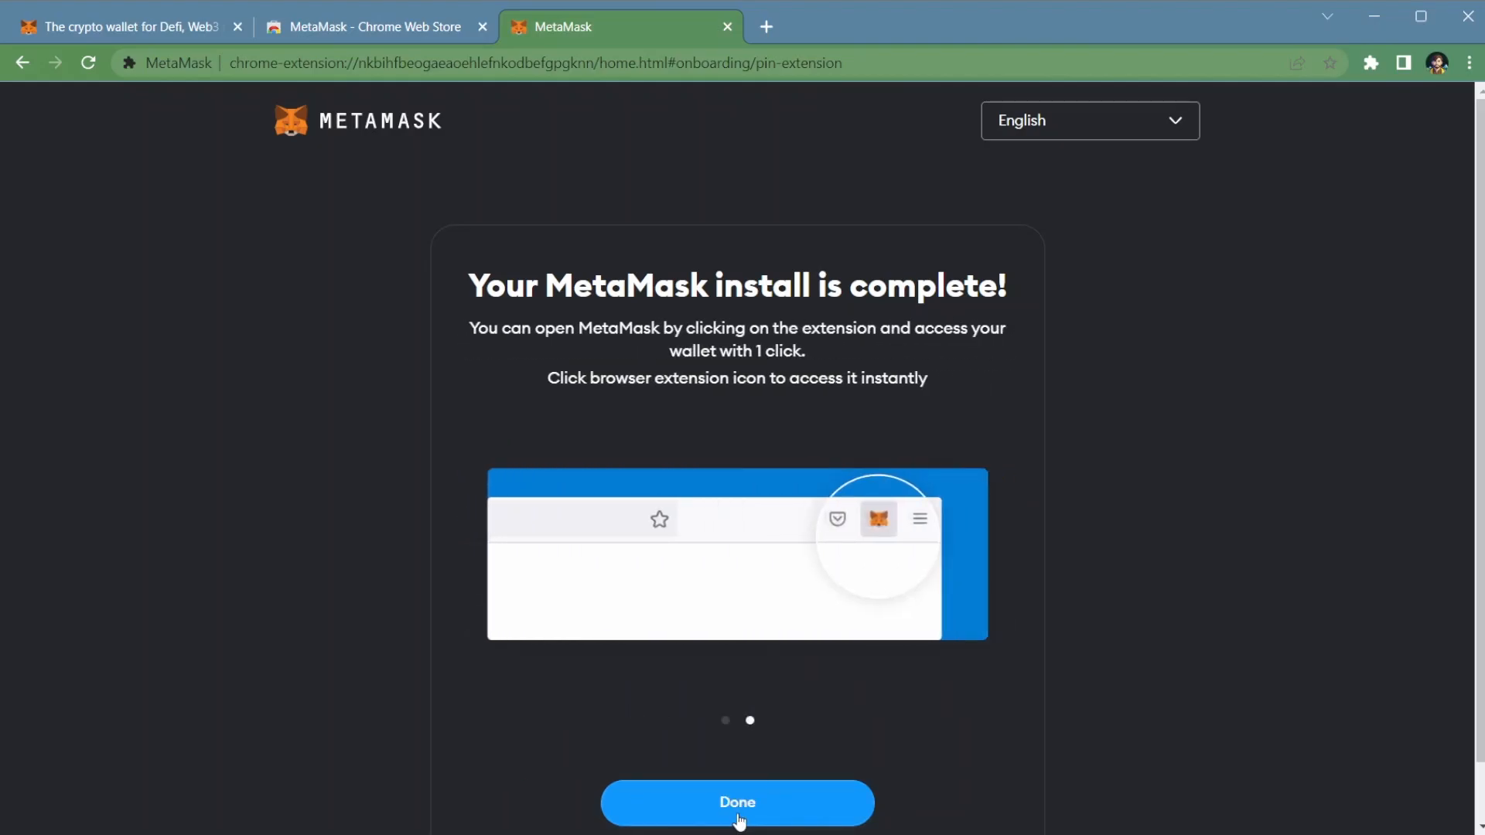
left_click(737, 818)
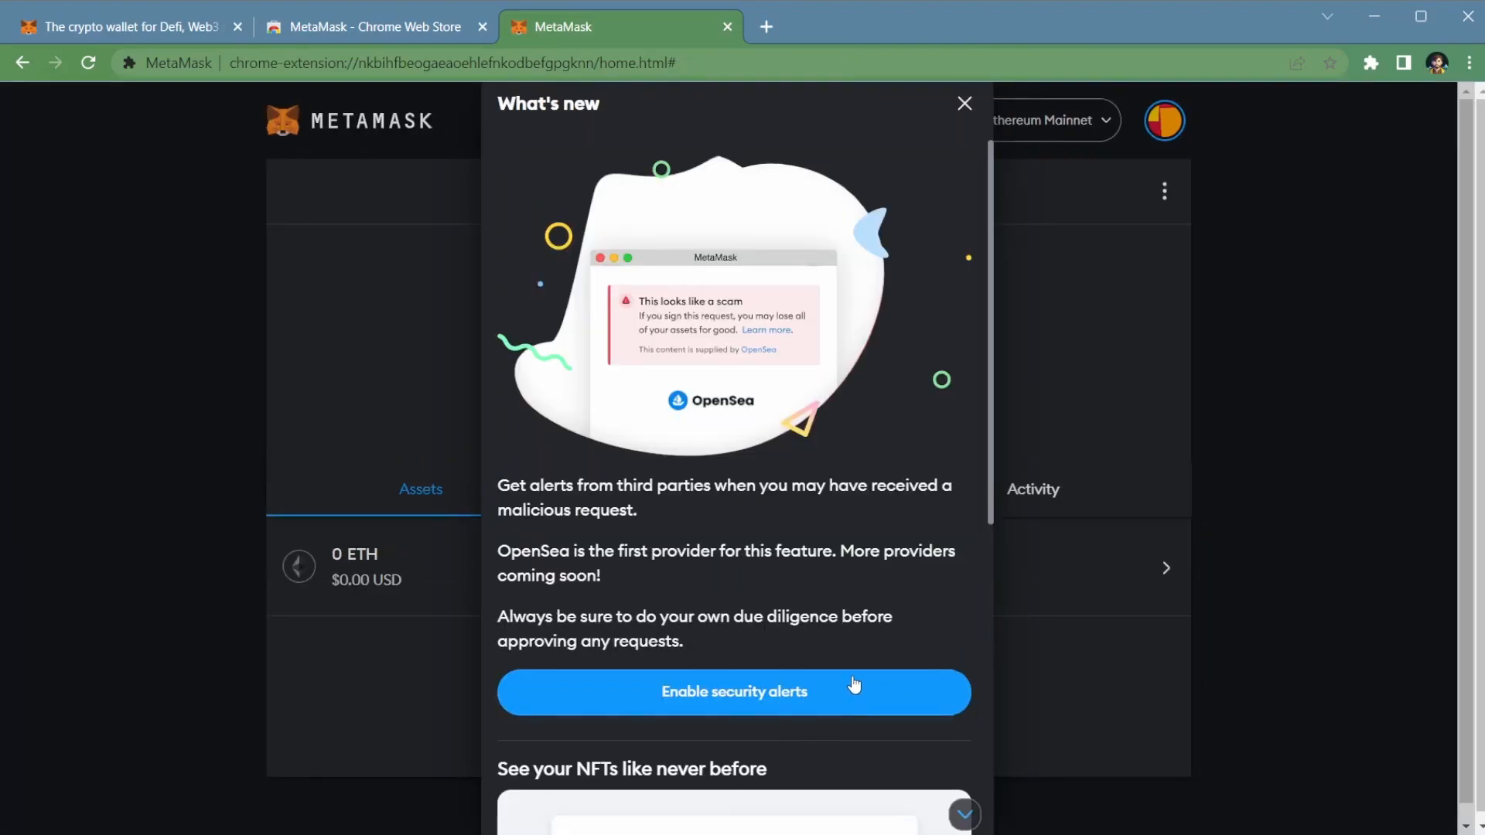
Step: Enable OpenSea (Beta) as a transaction security provider from the security alerts announcement, and dismiss the remaining What's new notice
scroll(869, 633, "down", 1)
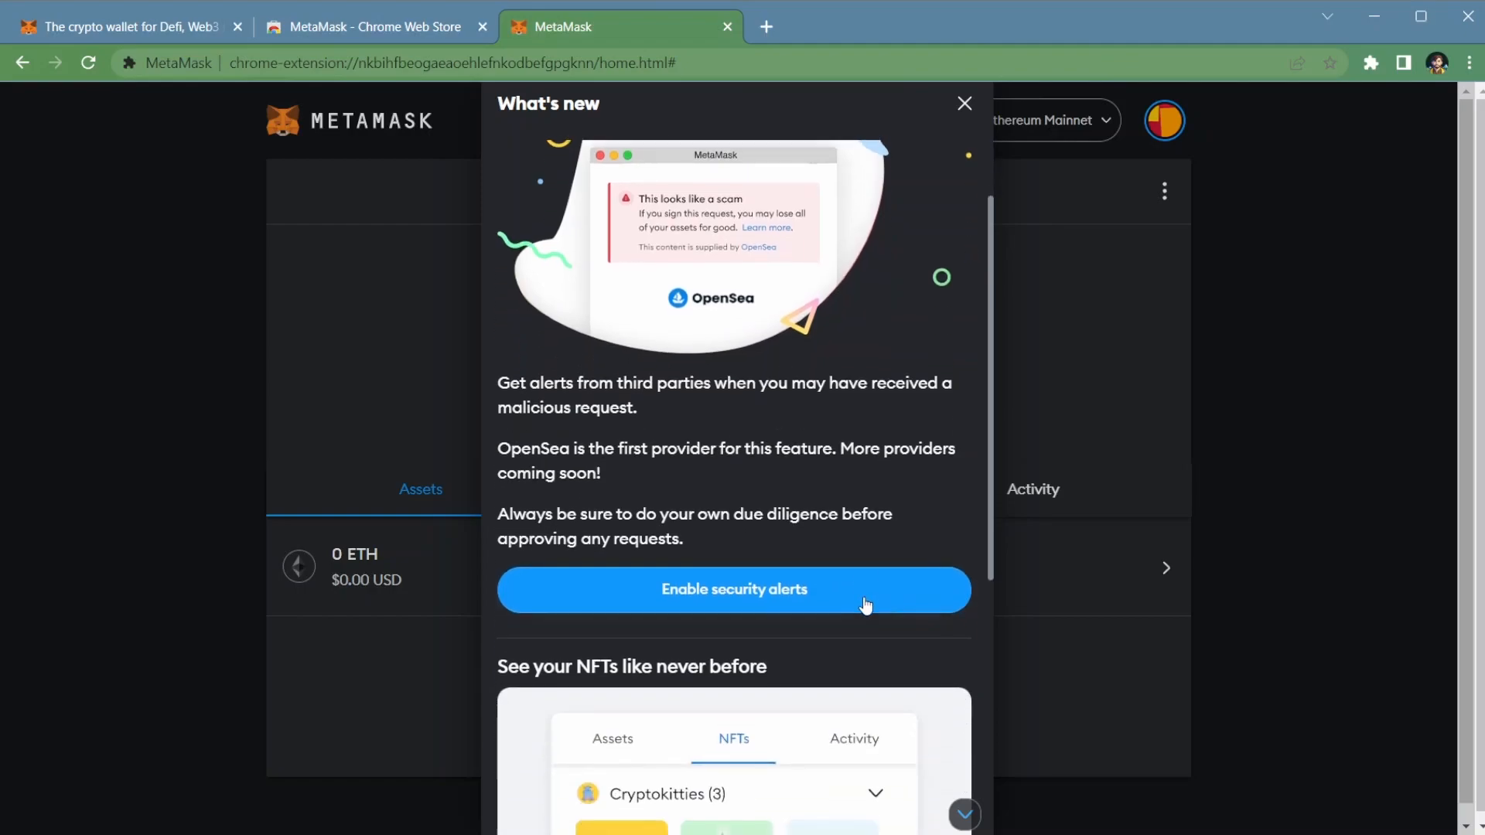
scroll(863, 552, "up", 1)
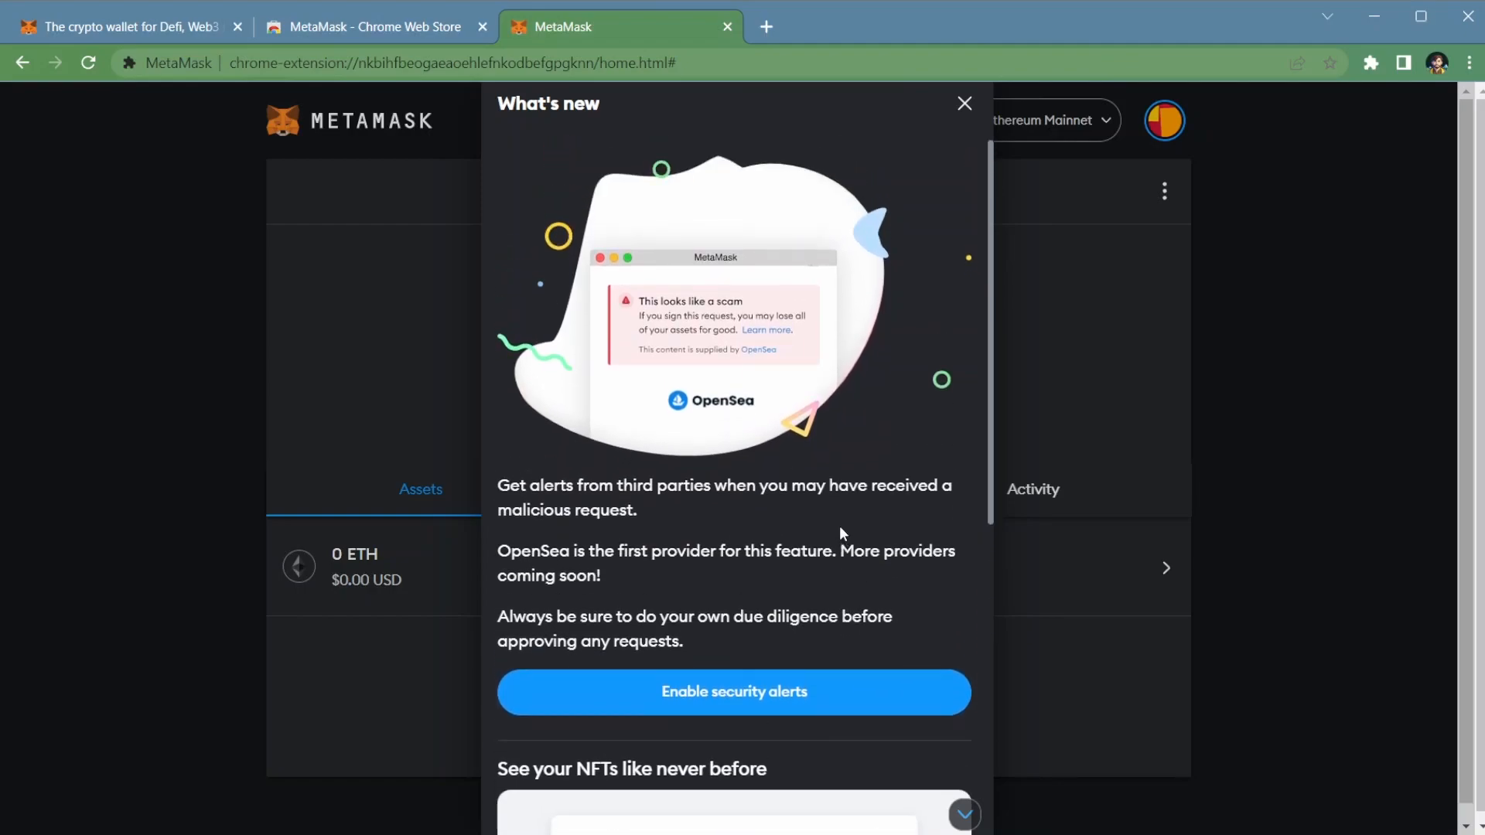
left_click(803, 702)
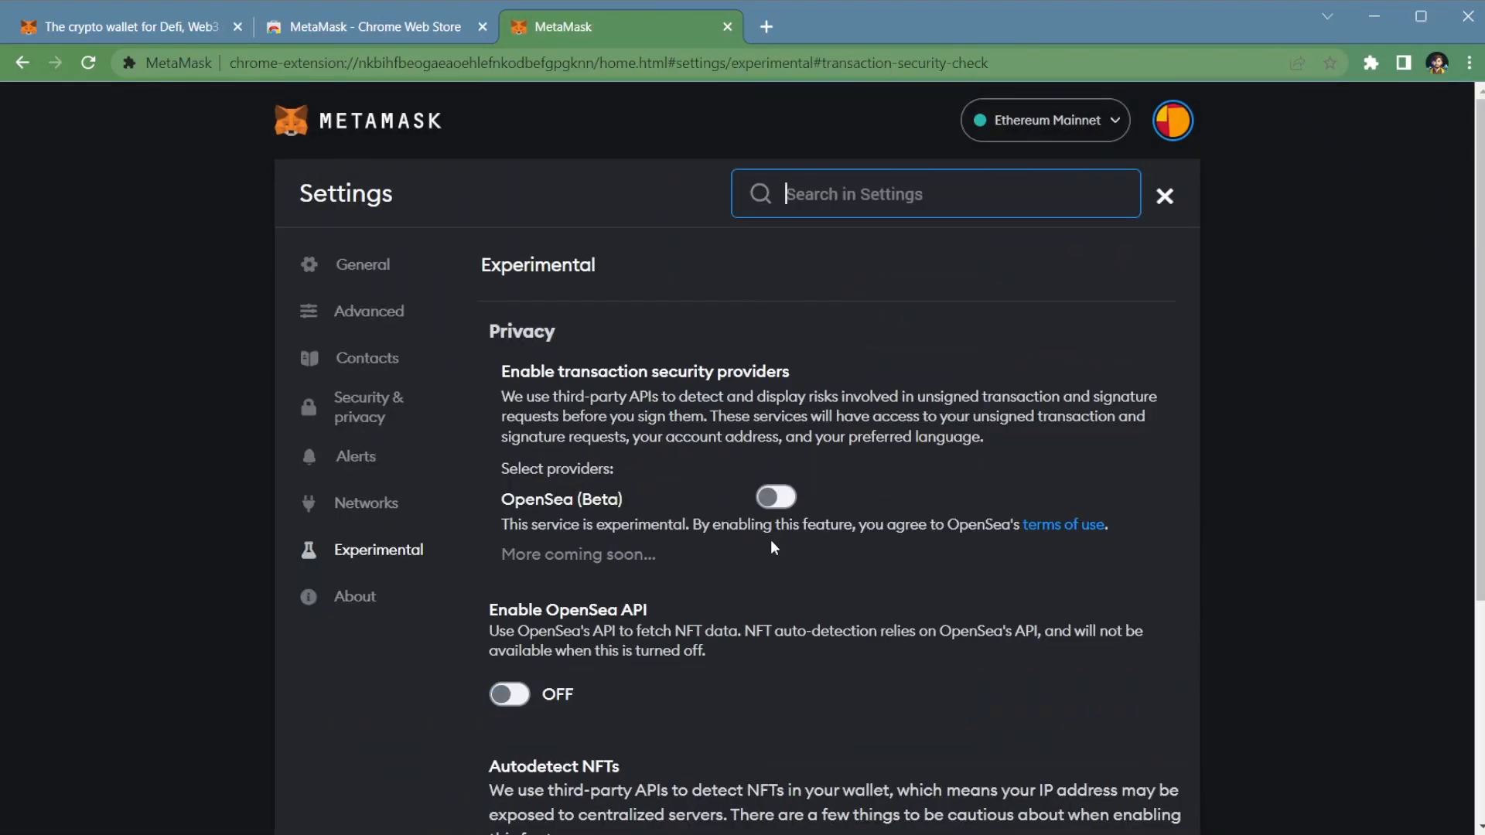
left_click(774, 501)
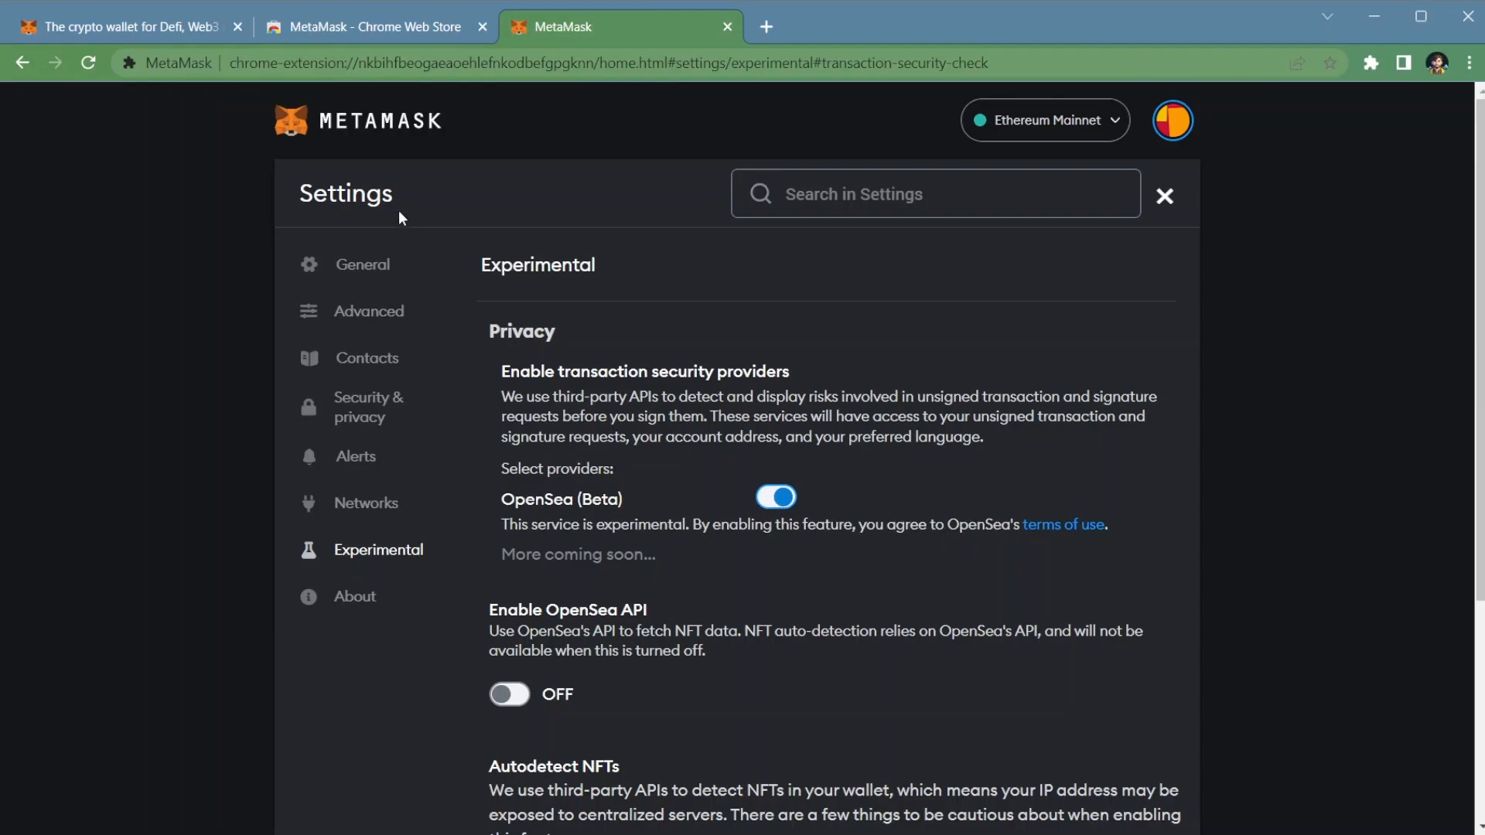
left_click(1165, 195)
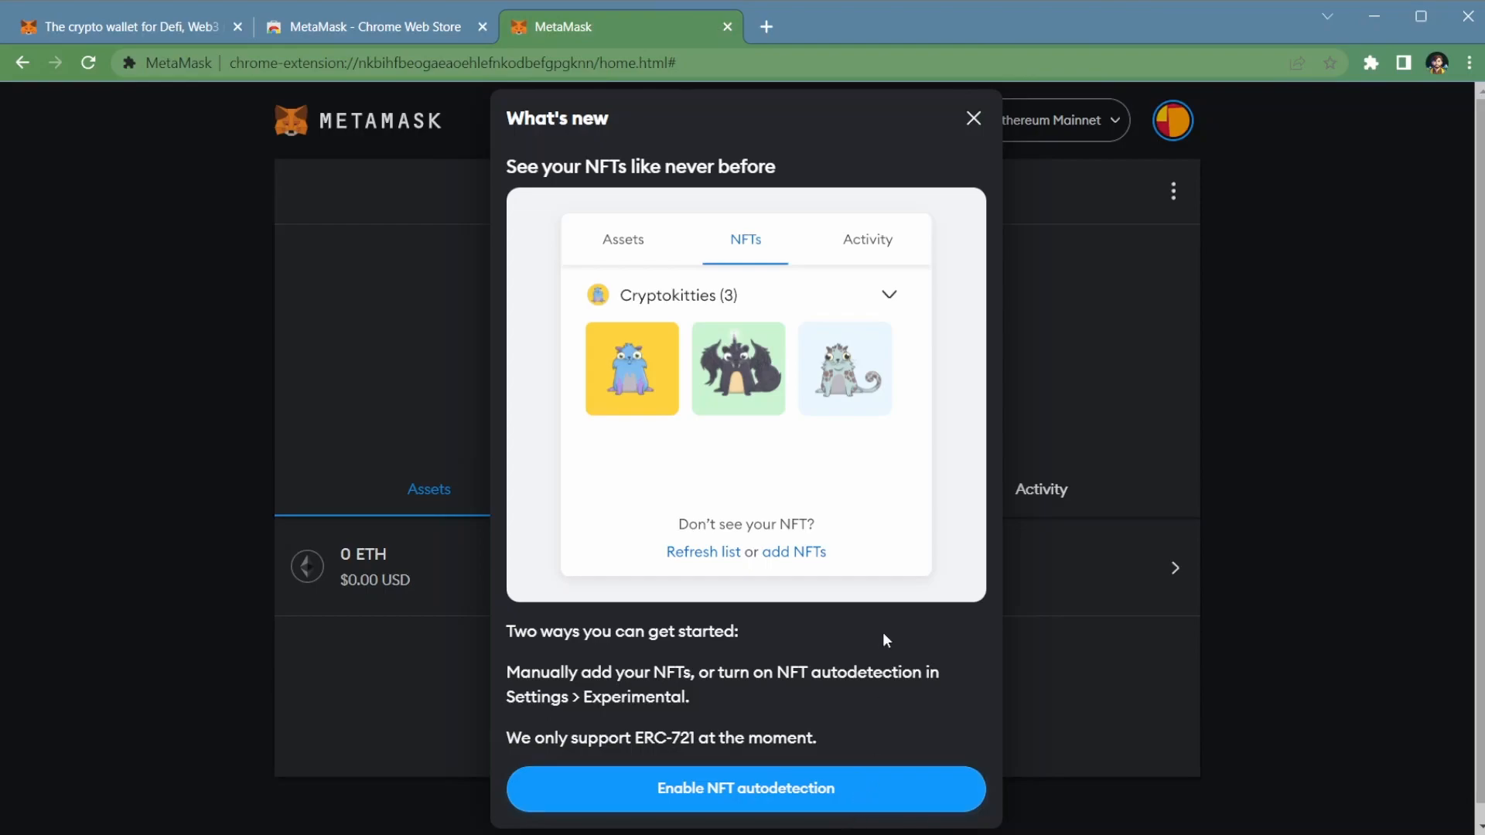
left_click(971, 118)
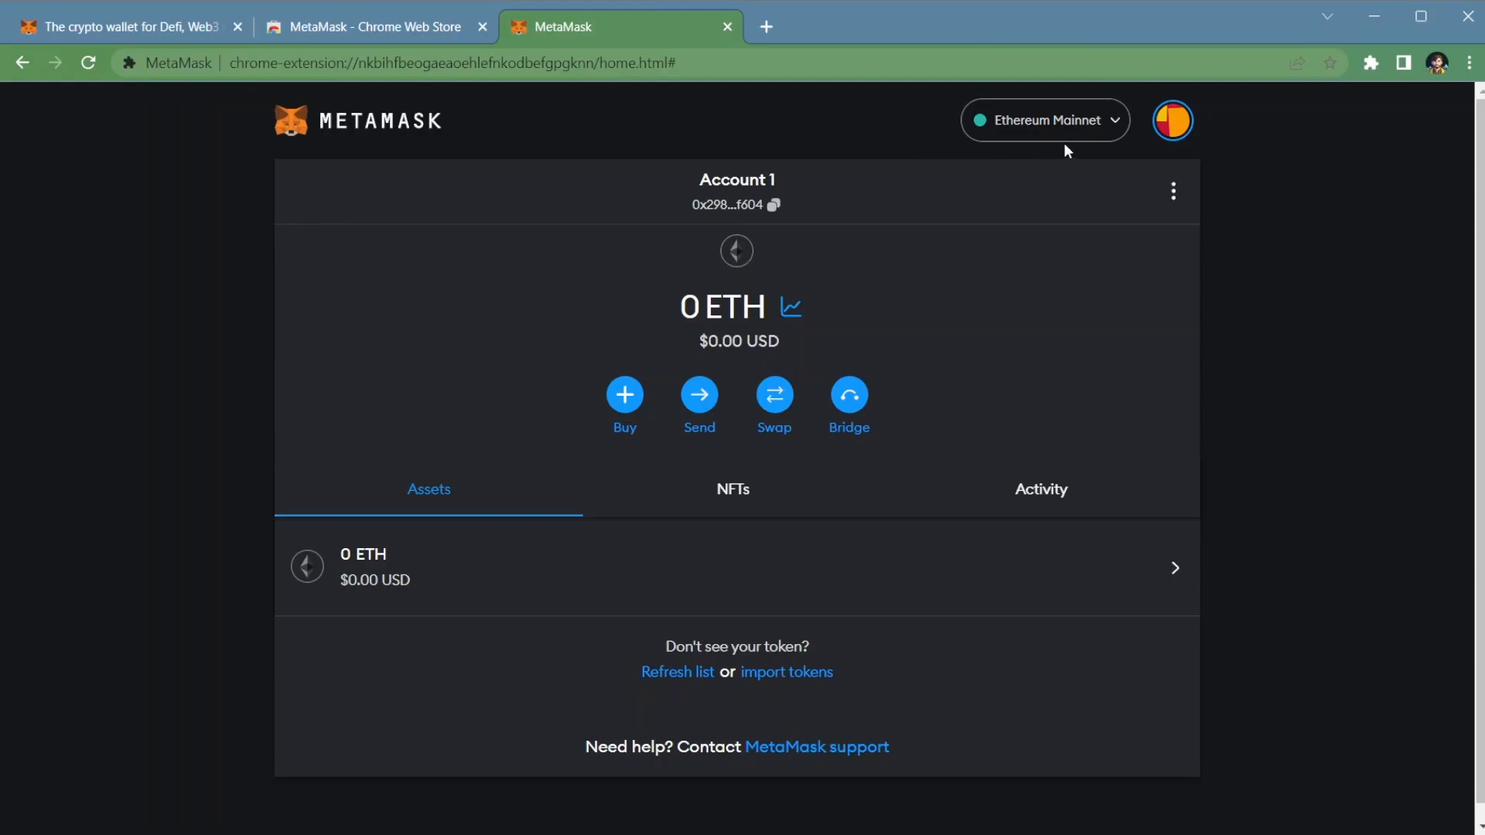
Step: Add BNB Smart Chain from the popular custom networks and approve it, without switching to it
left_click(1097, 120)
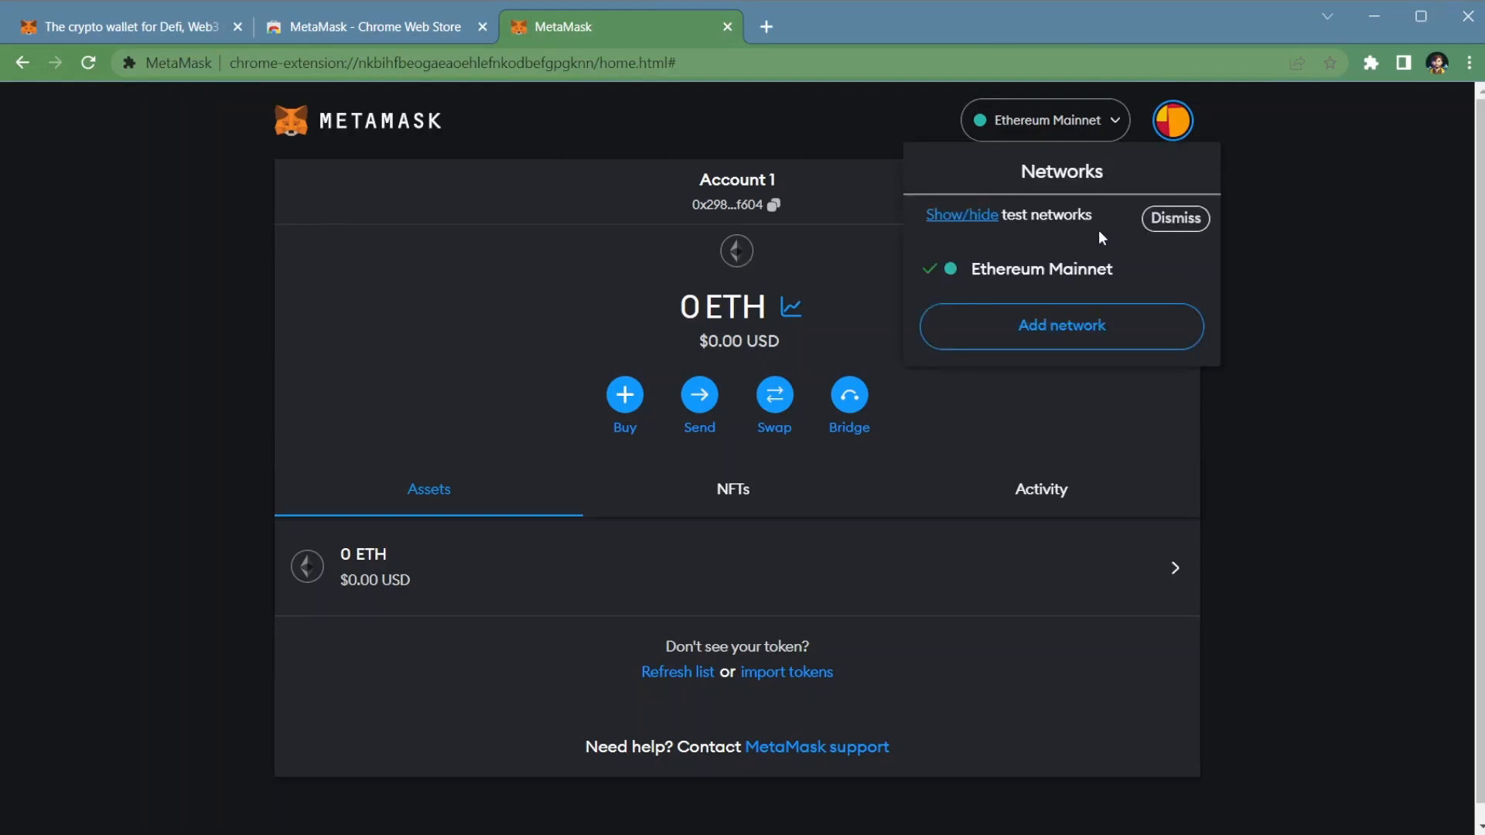
left_click(1089, 325)
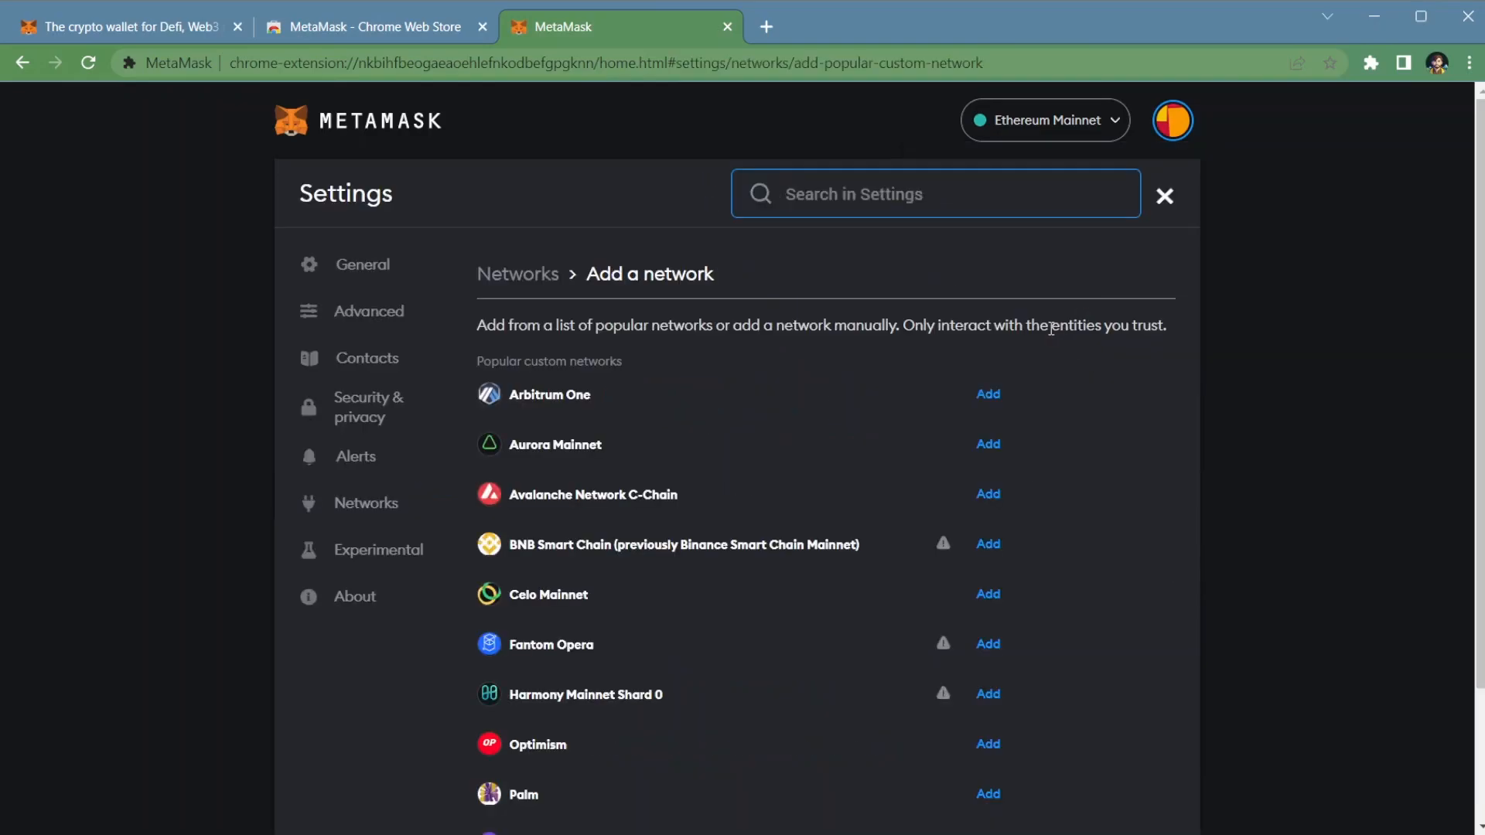
scroll(886, 345, "down", 2)
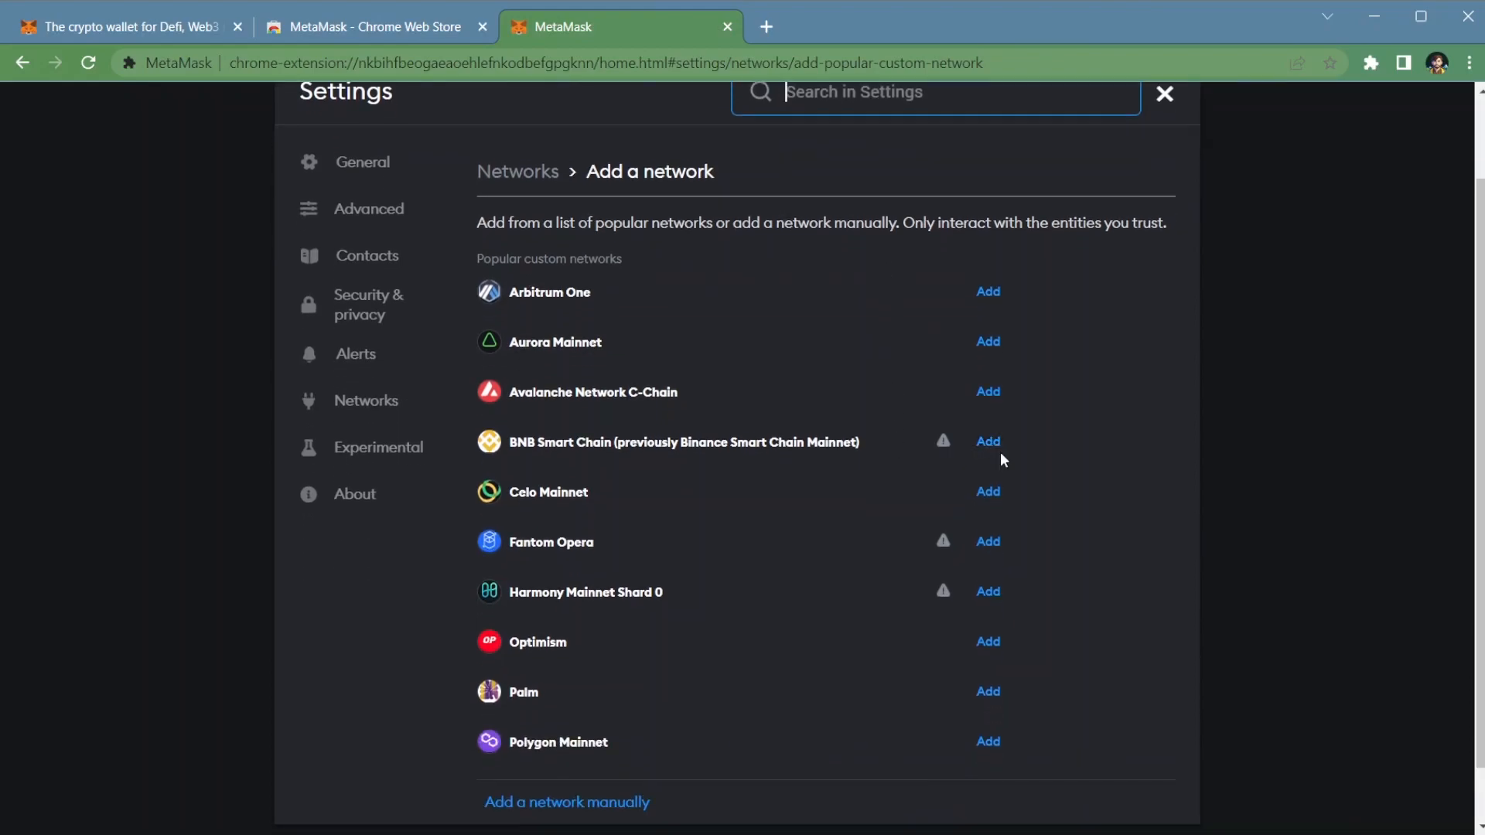
left_click(993, 445)
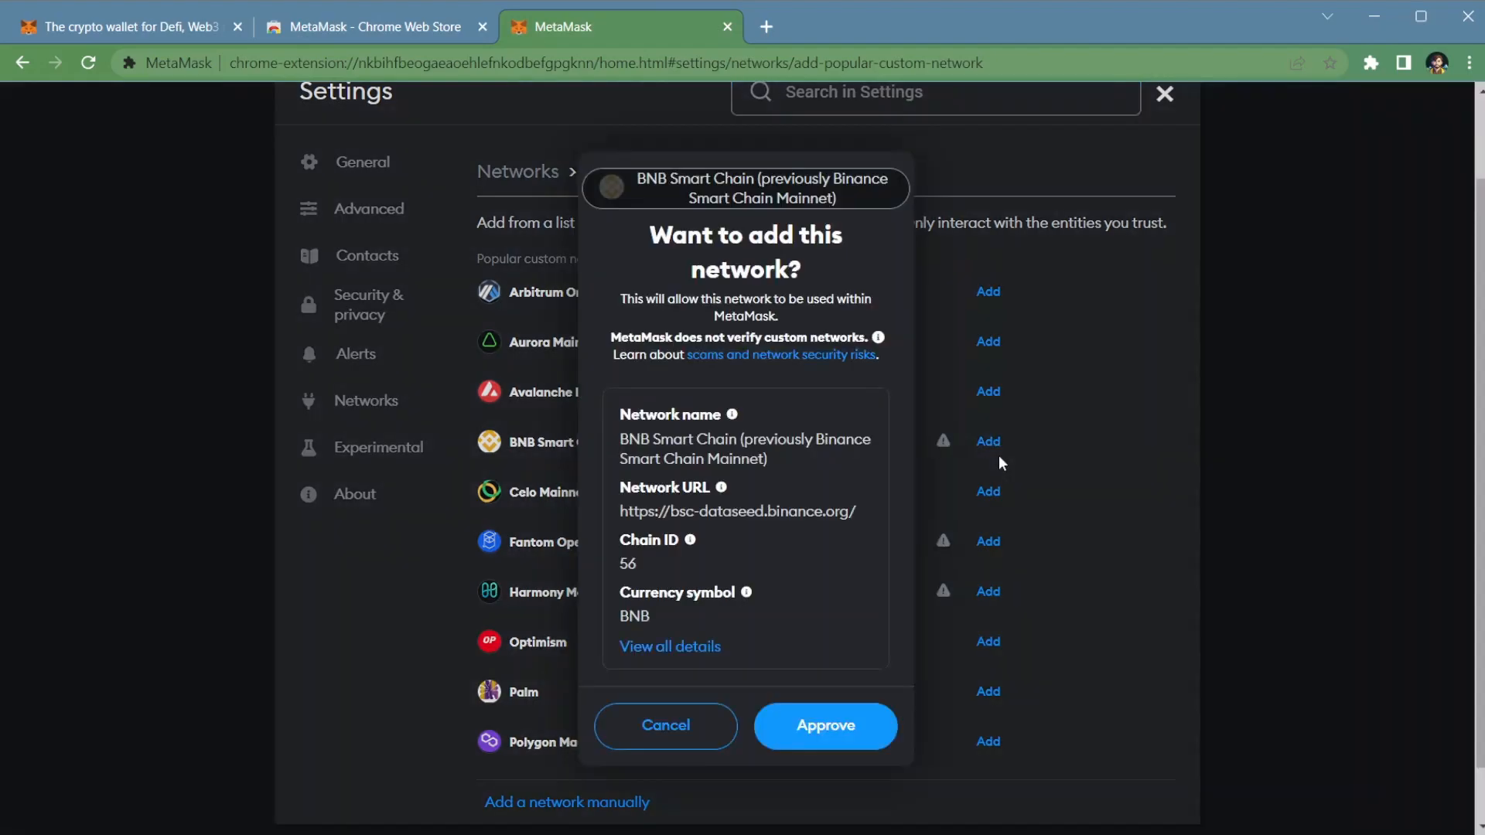
left_click(844, 731)
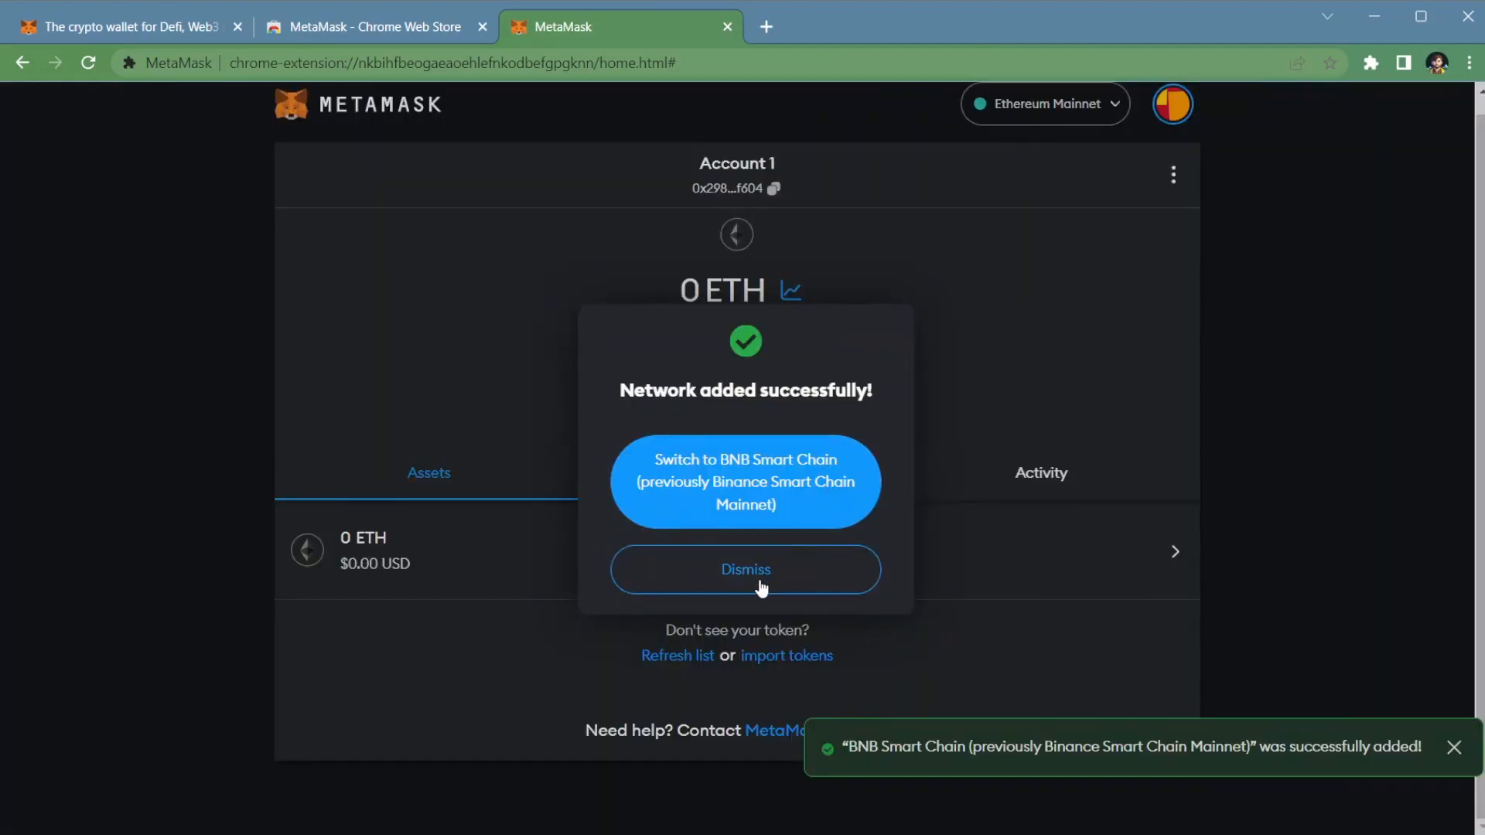
left_click(760, 586)
Step: Add and approve the Arbitrum One network without switching to it, and check the wallet's network list
left_click(1069, 105)
left_click(1078, 371)
left_click(989, 379)
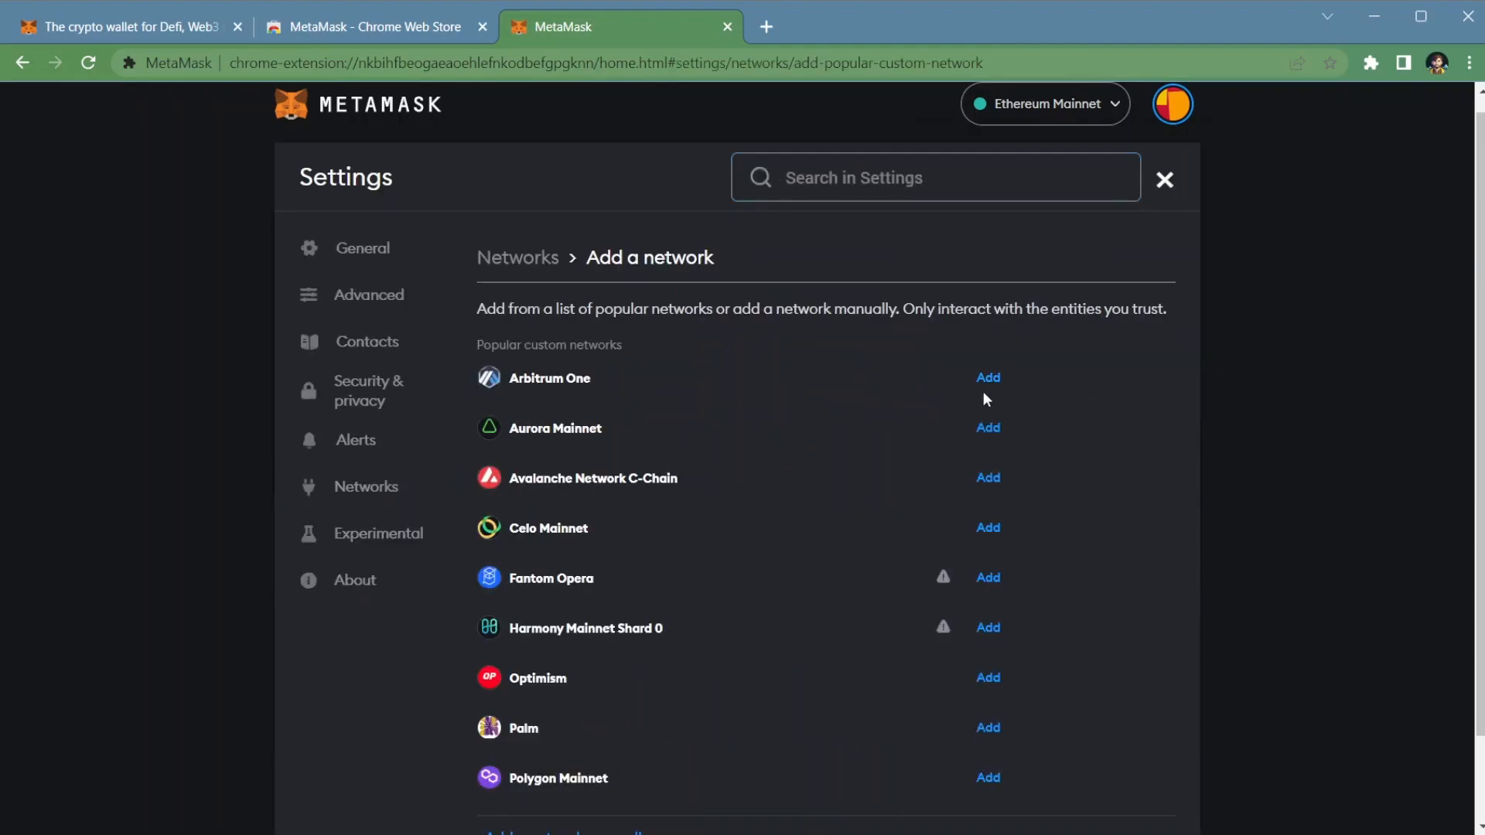
left_click(816, 735)
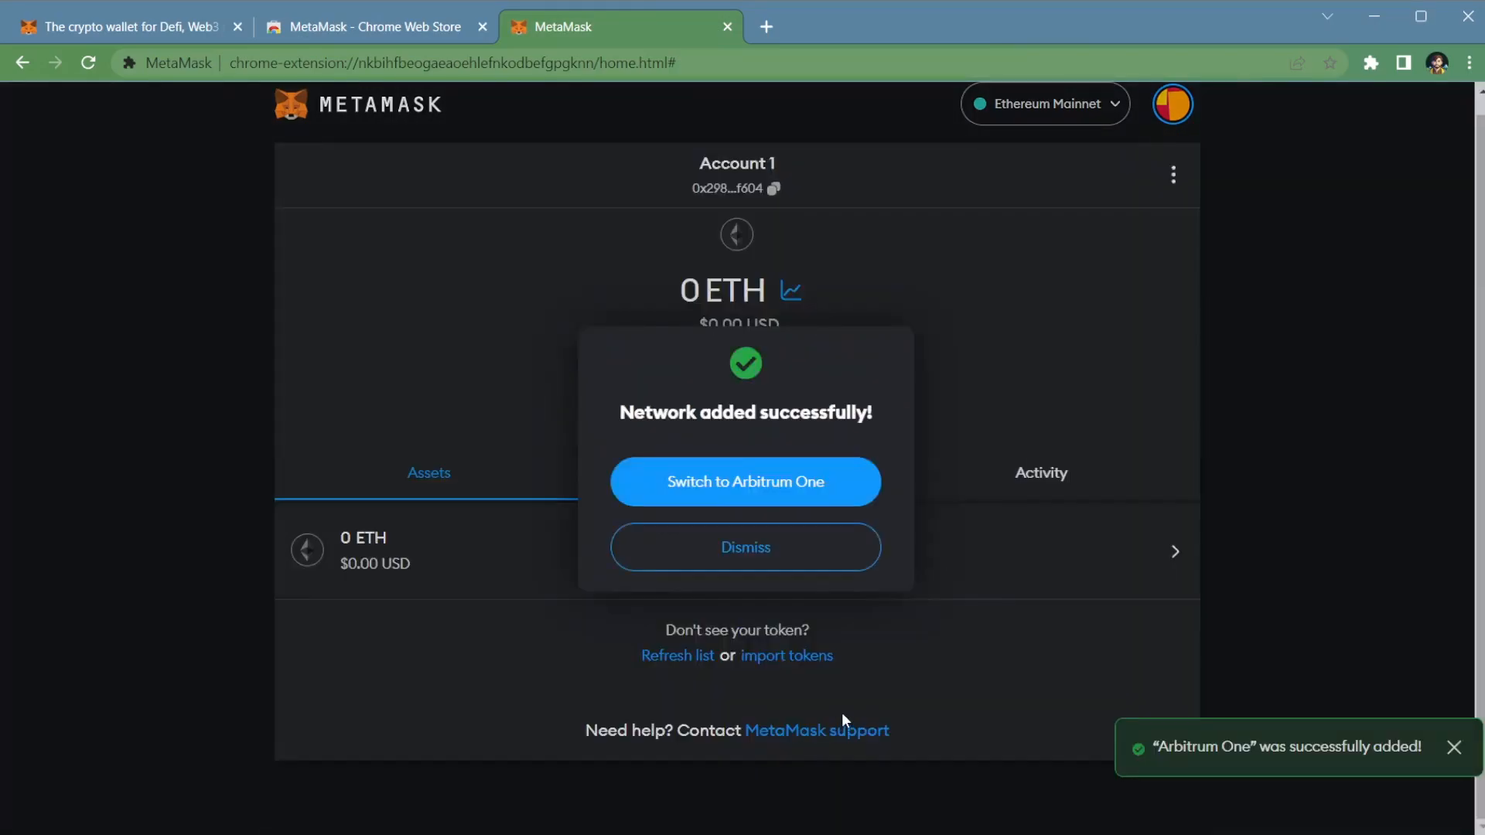
left_click(785, 553)
left_click(1044, 104)
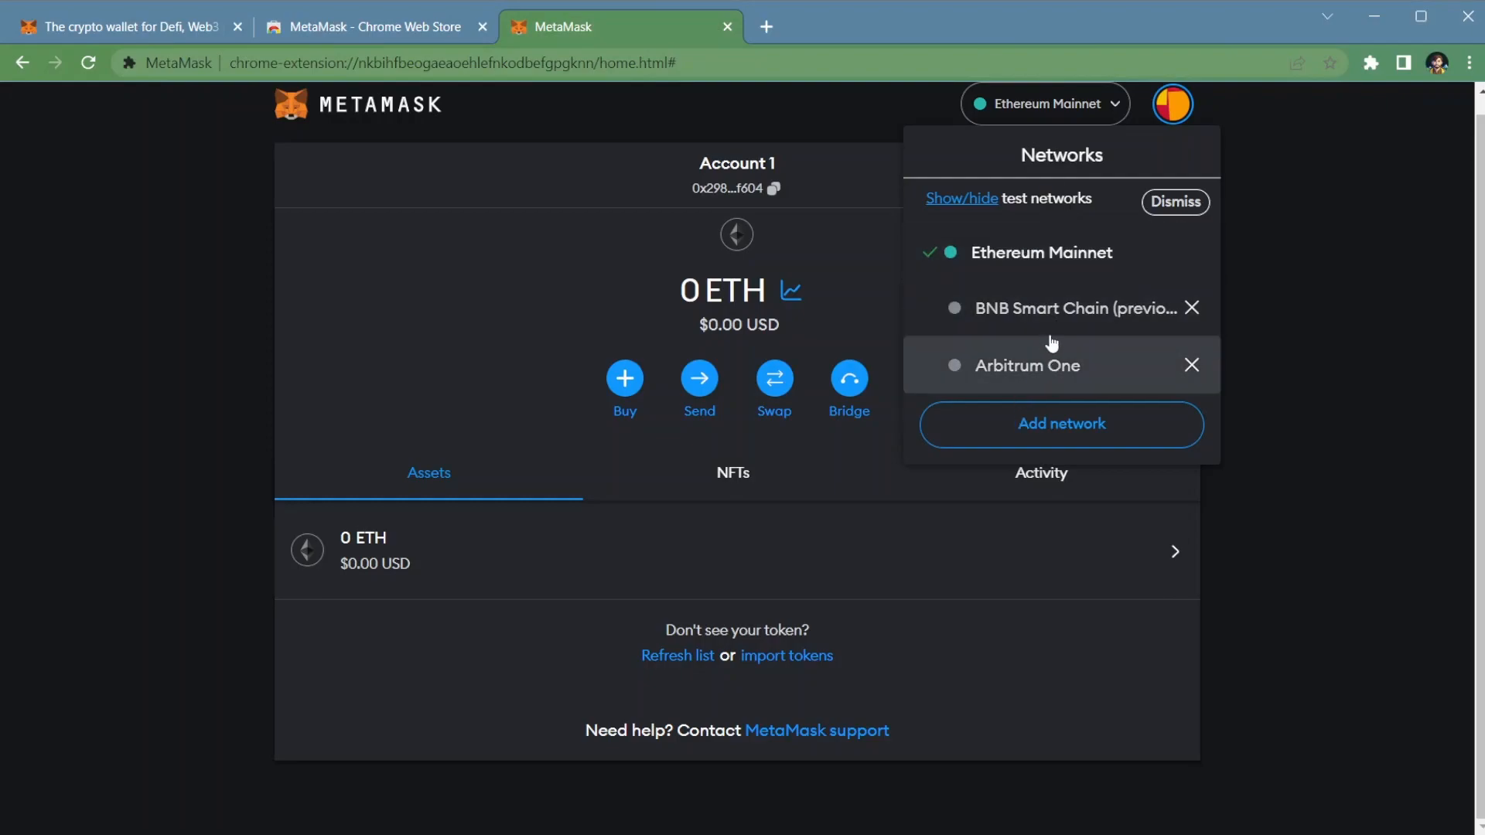
left_click(1248, 369)
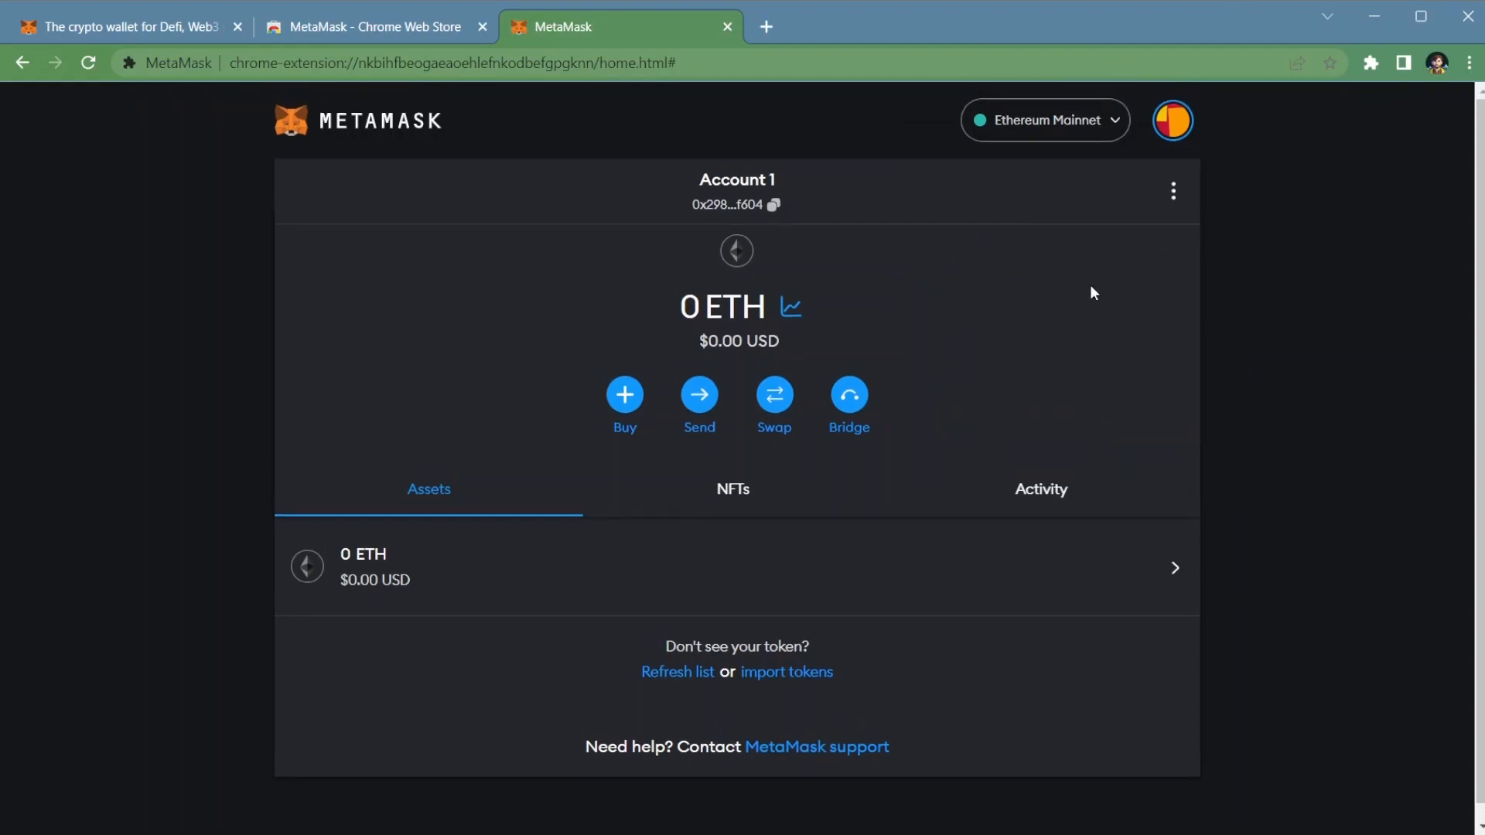
Step: Search the web for defillama in a new tab, and open the DefiLlama dashboard with its Chrome Extension banner dismissed
left_click(766, 26)
left_click(727, 59)
type("defi")
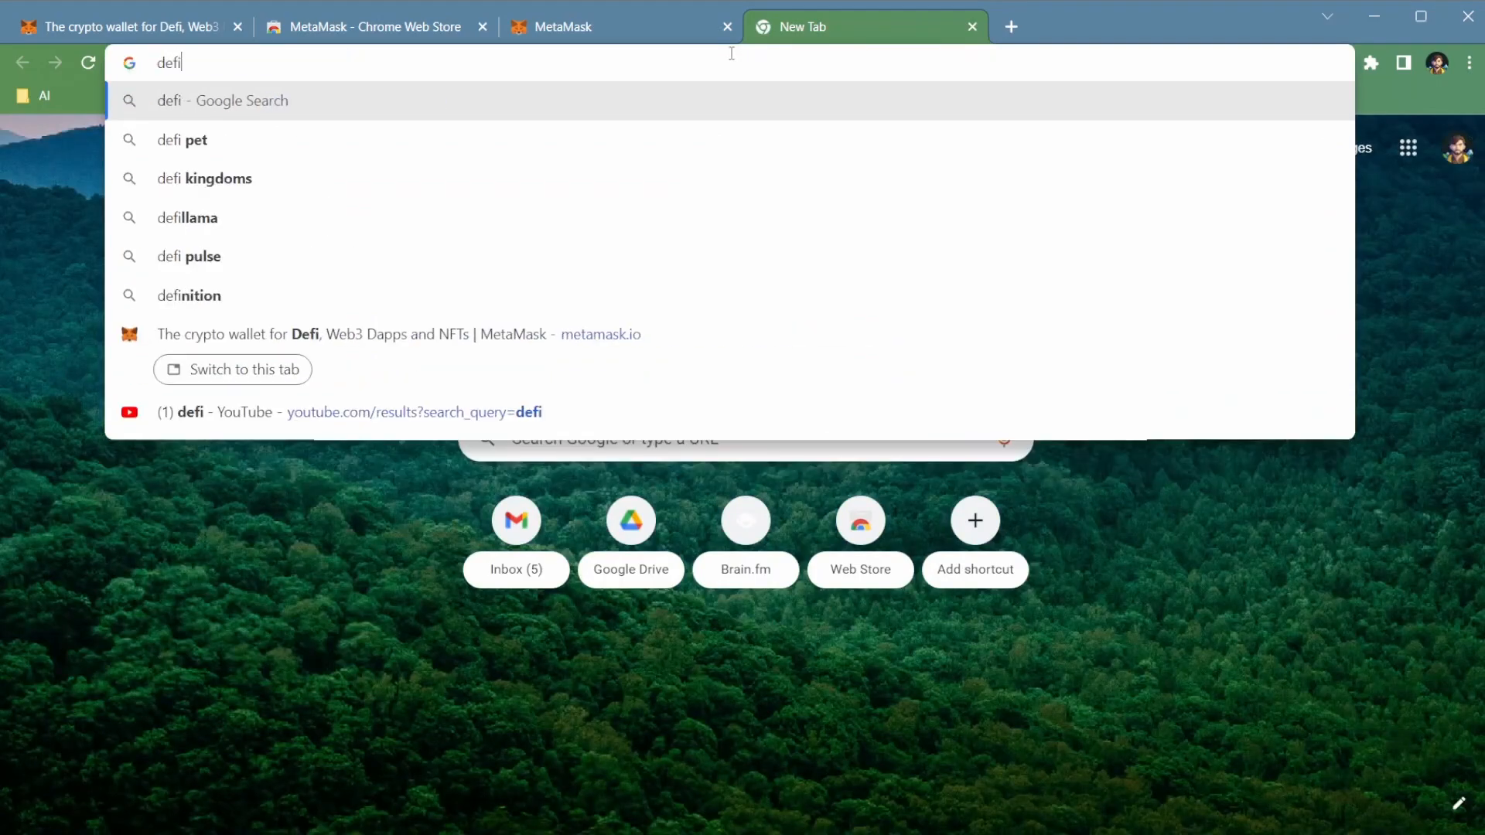
type("llama")
key("Return")
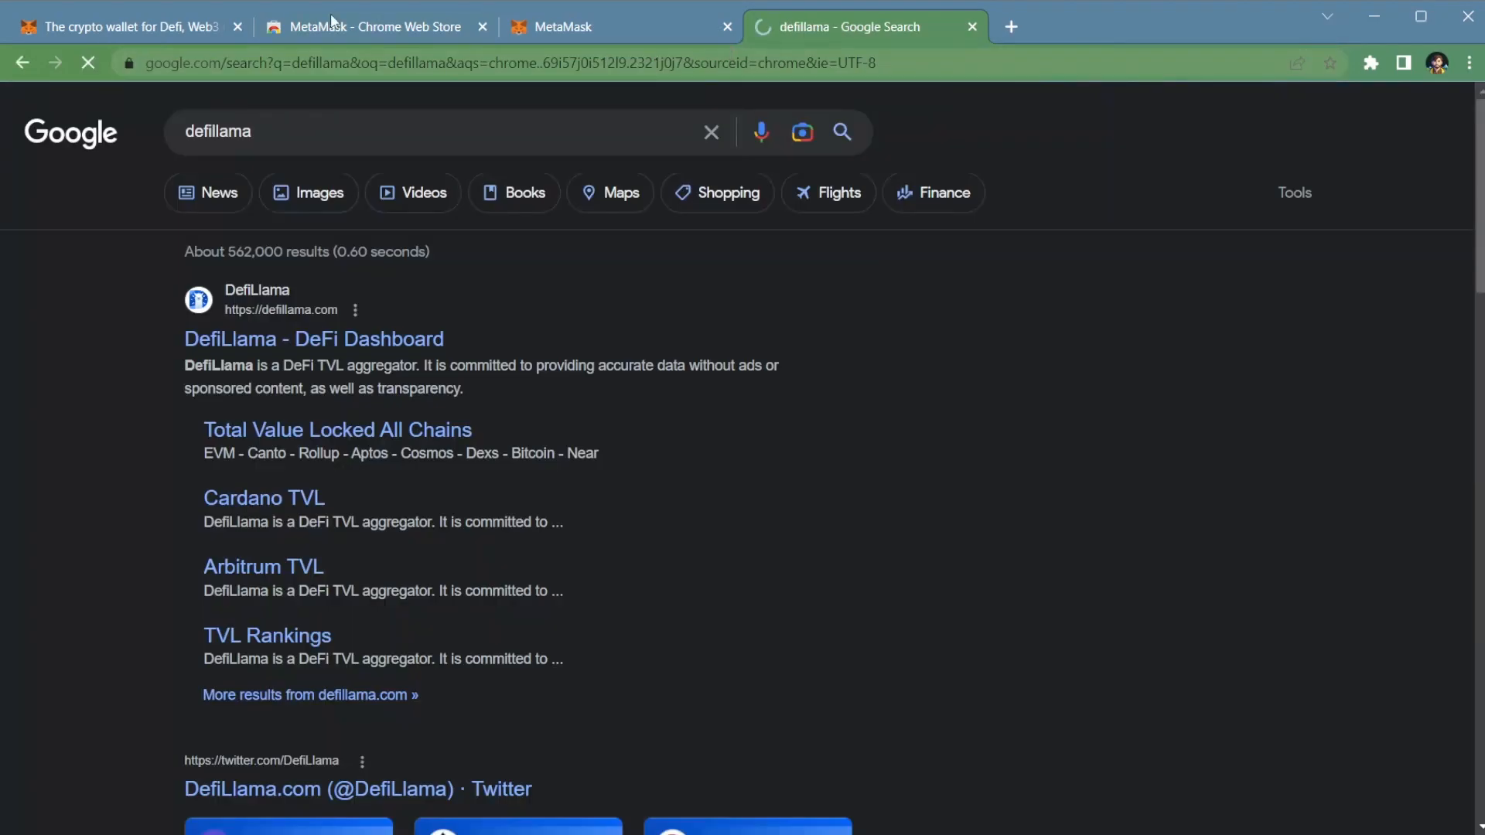
left_click(332, 341)
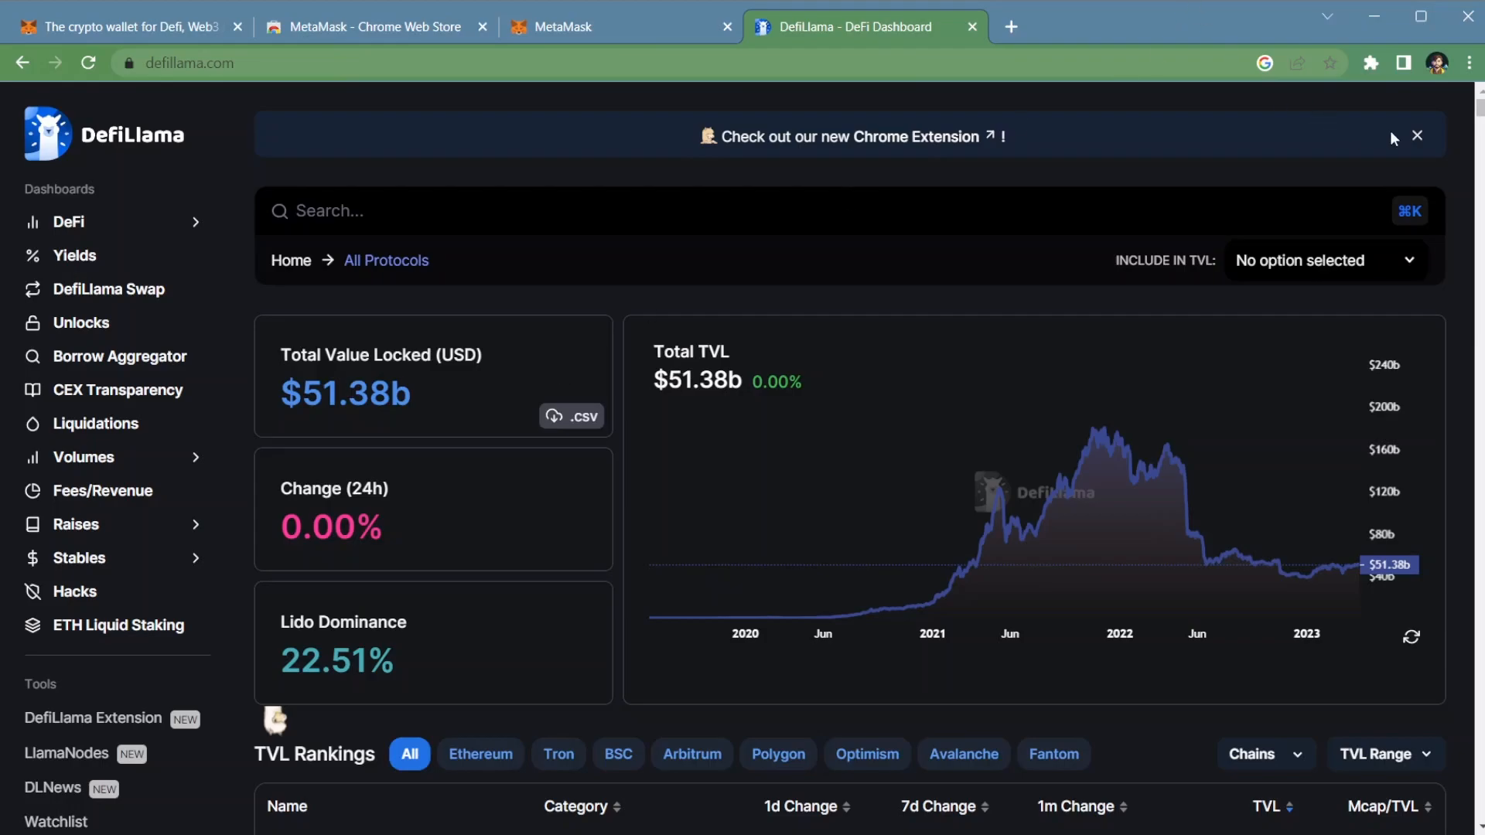
left_click(1418, 135)
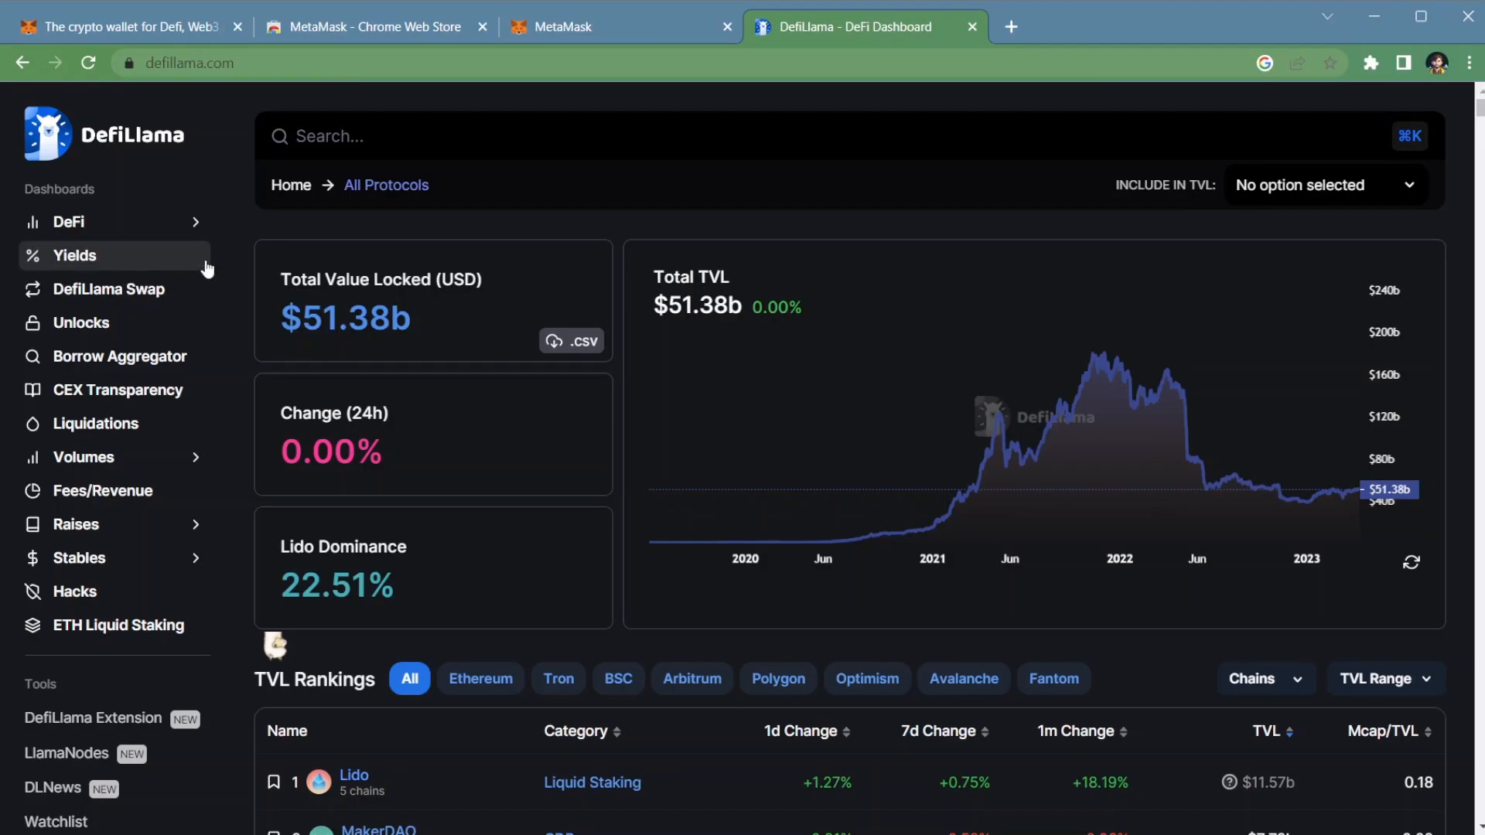
Step: Open DefiLlama Swap and connect the MetaMask wallet to it
left_click(154, 291)
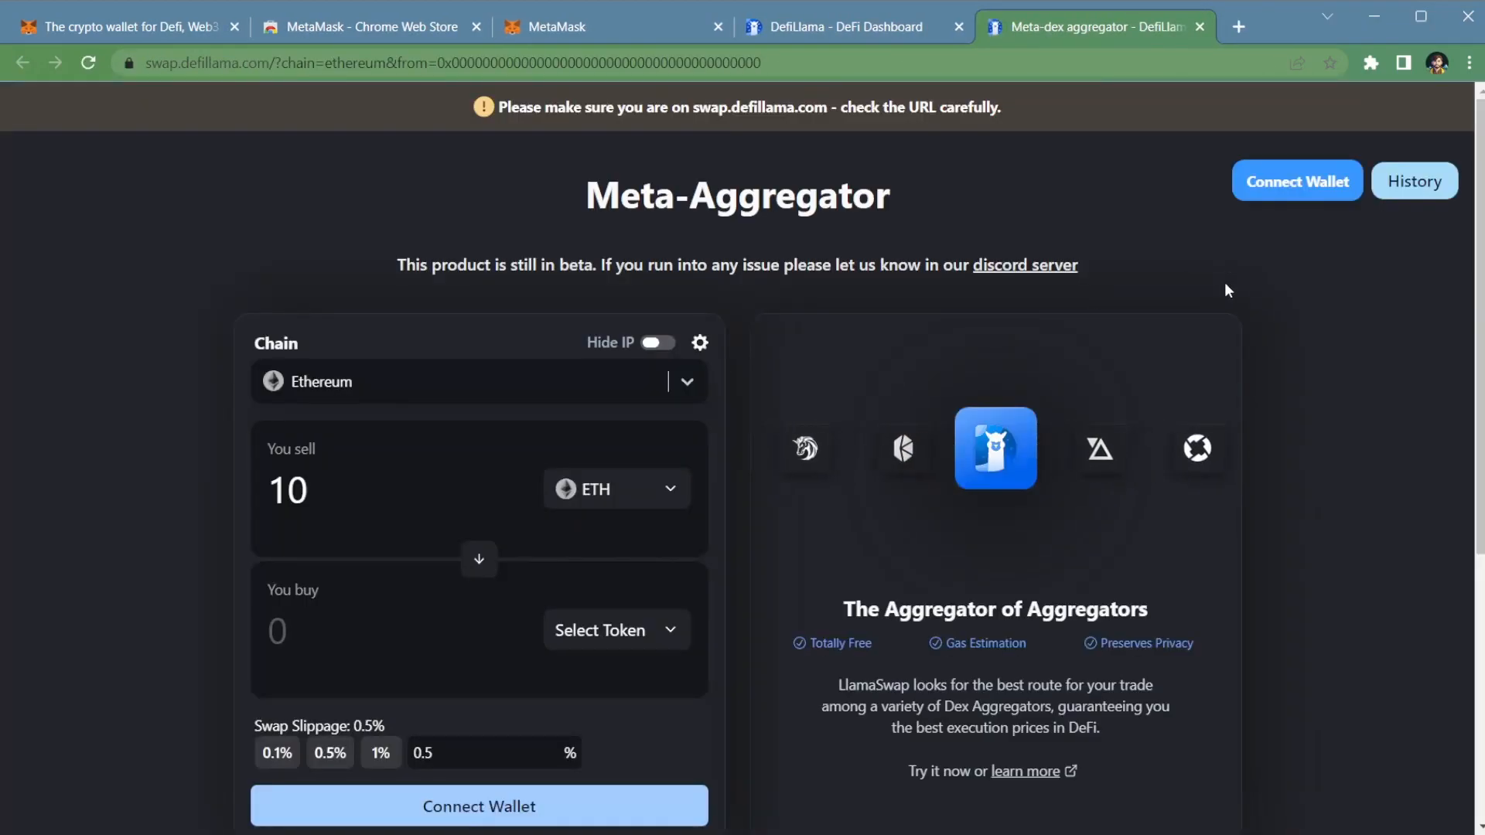
scroll(1102, 291, "down", 1)
scroll(1102, 291, "up", 1)
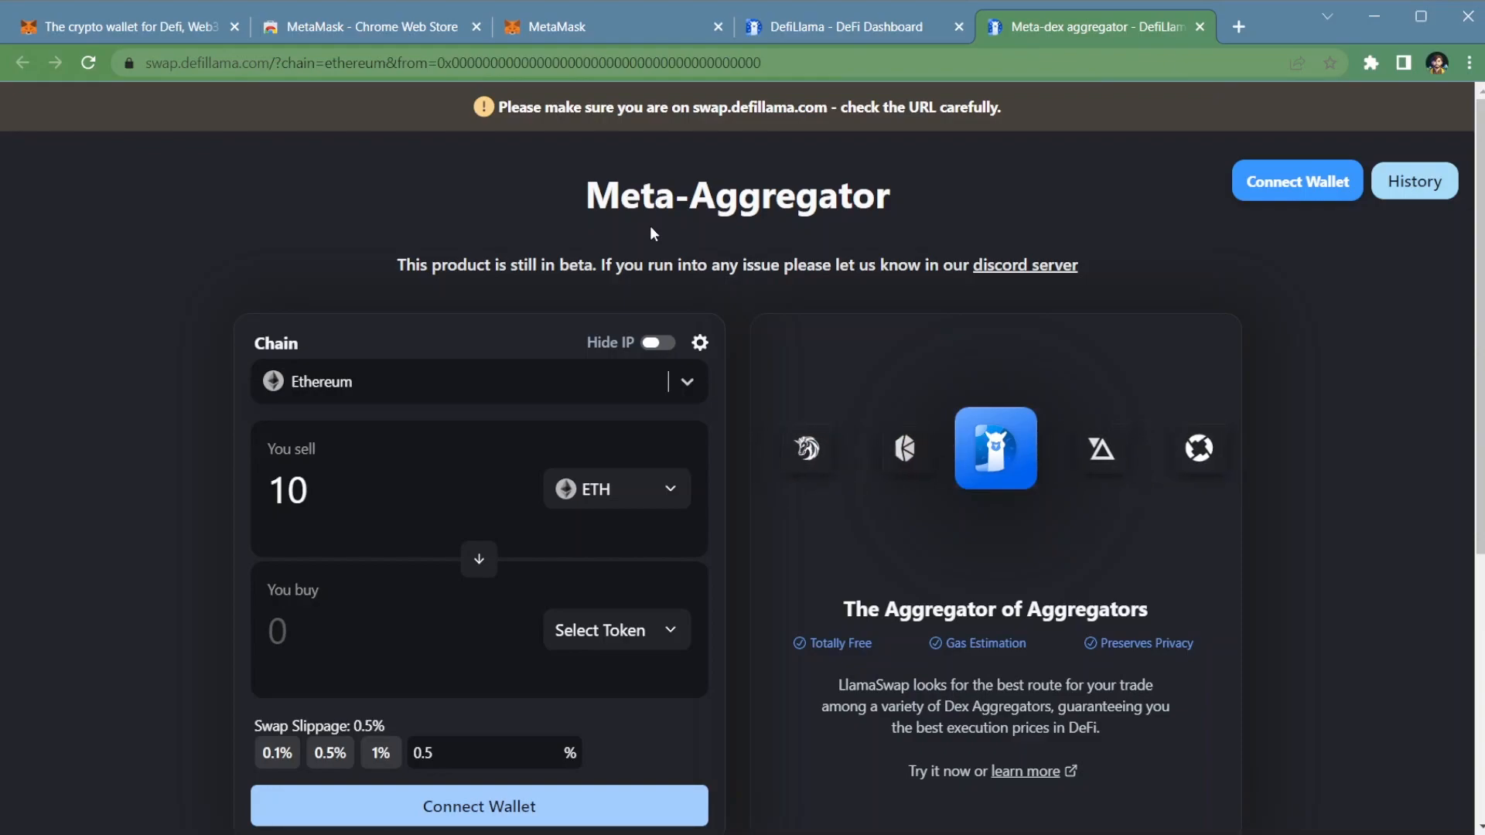
left_click(1316, 185)
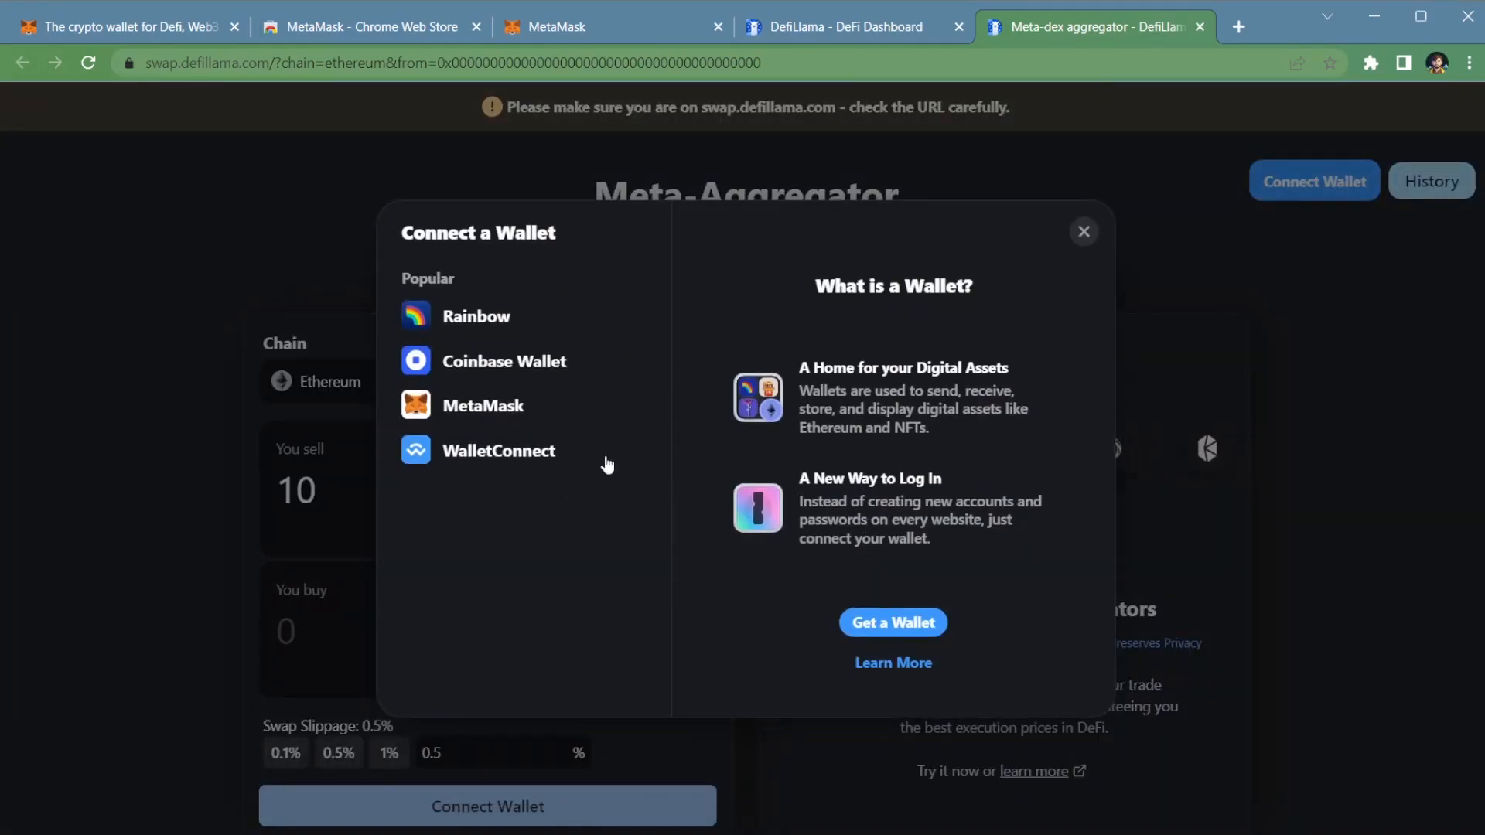
left_click(486, 409)
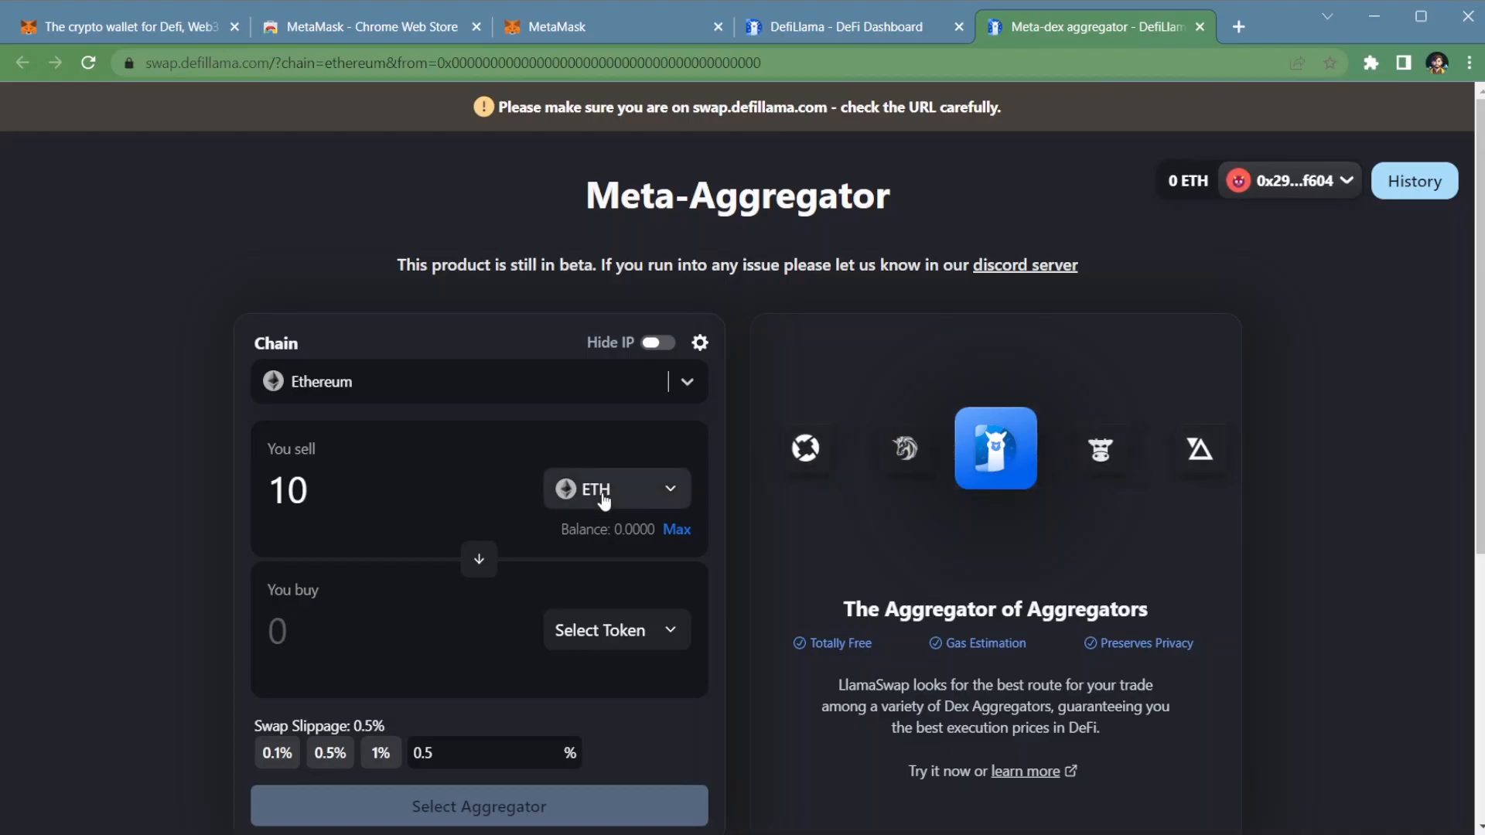
Step: Browse the tokens available to buy on Ethereum and close the token list without choosing one
left_click(605, 639)
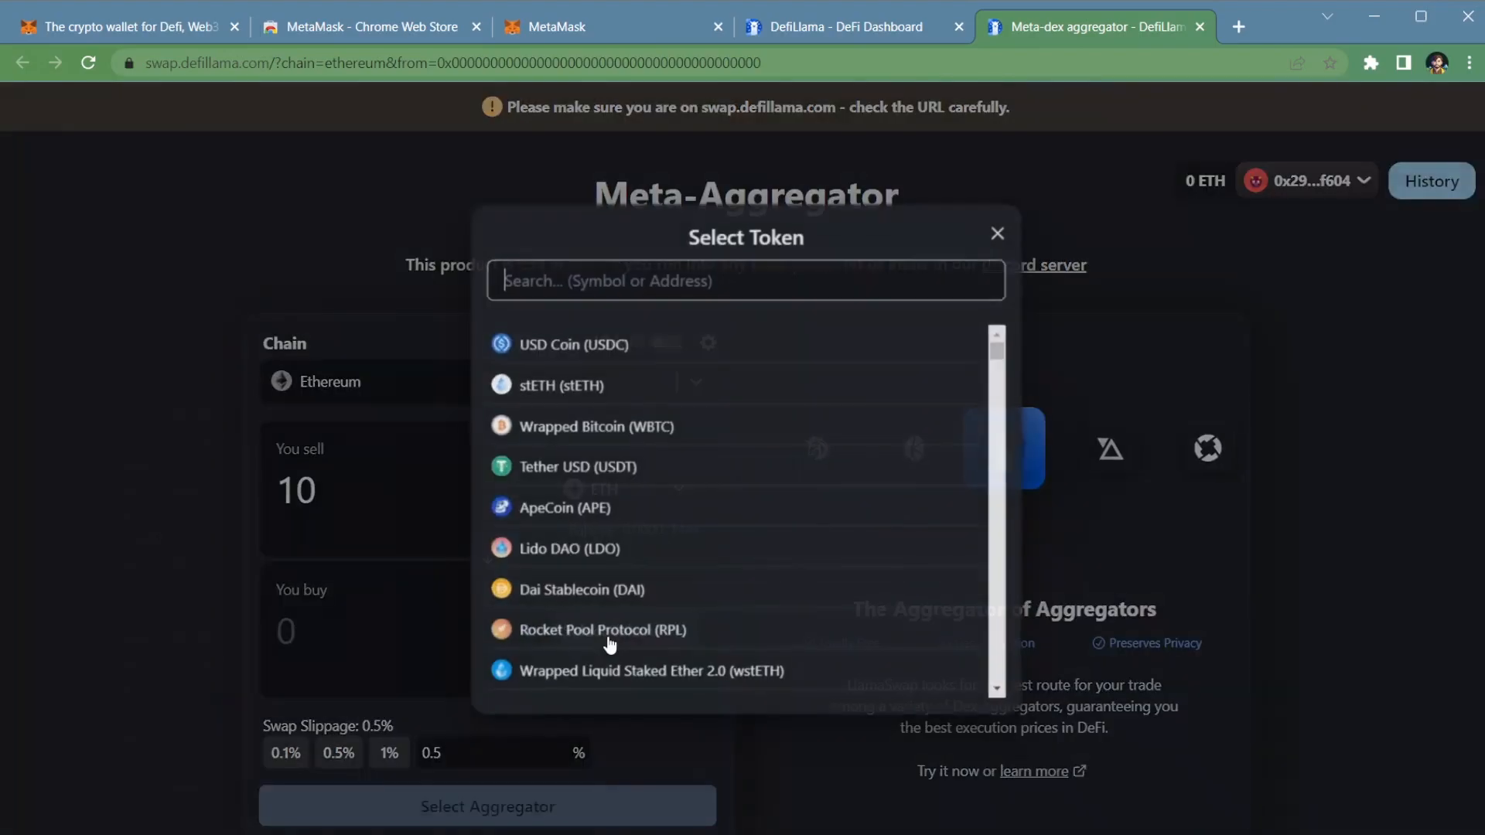
scroll(686, 433, "down", 10)
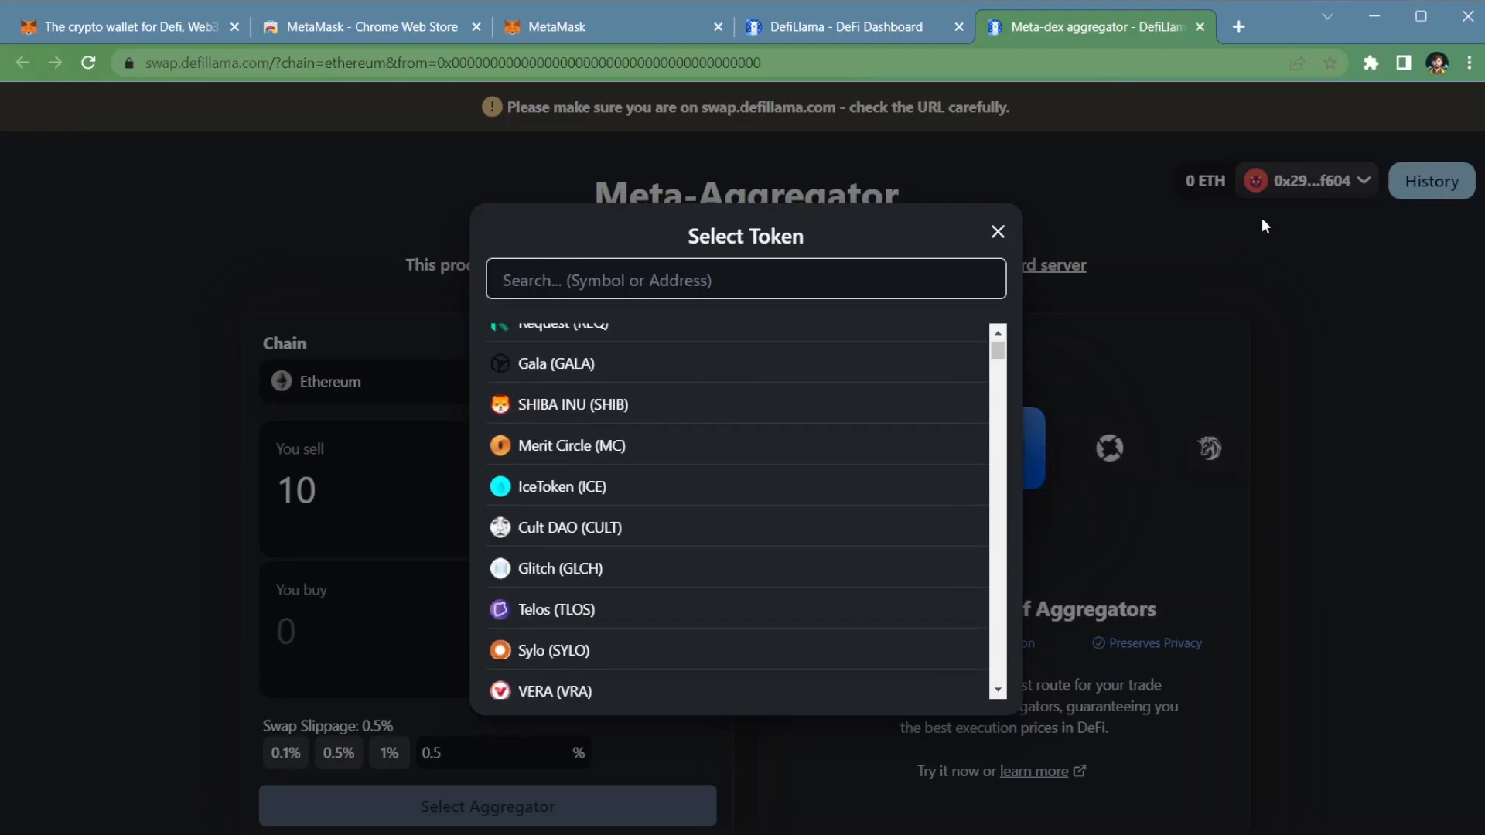
left_click(1262, 228)
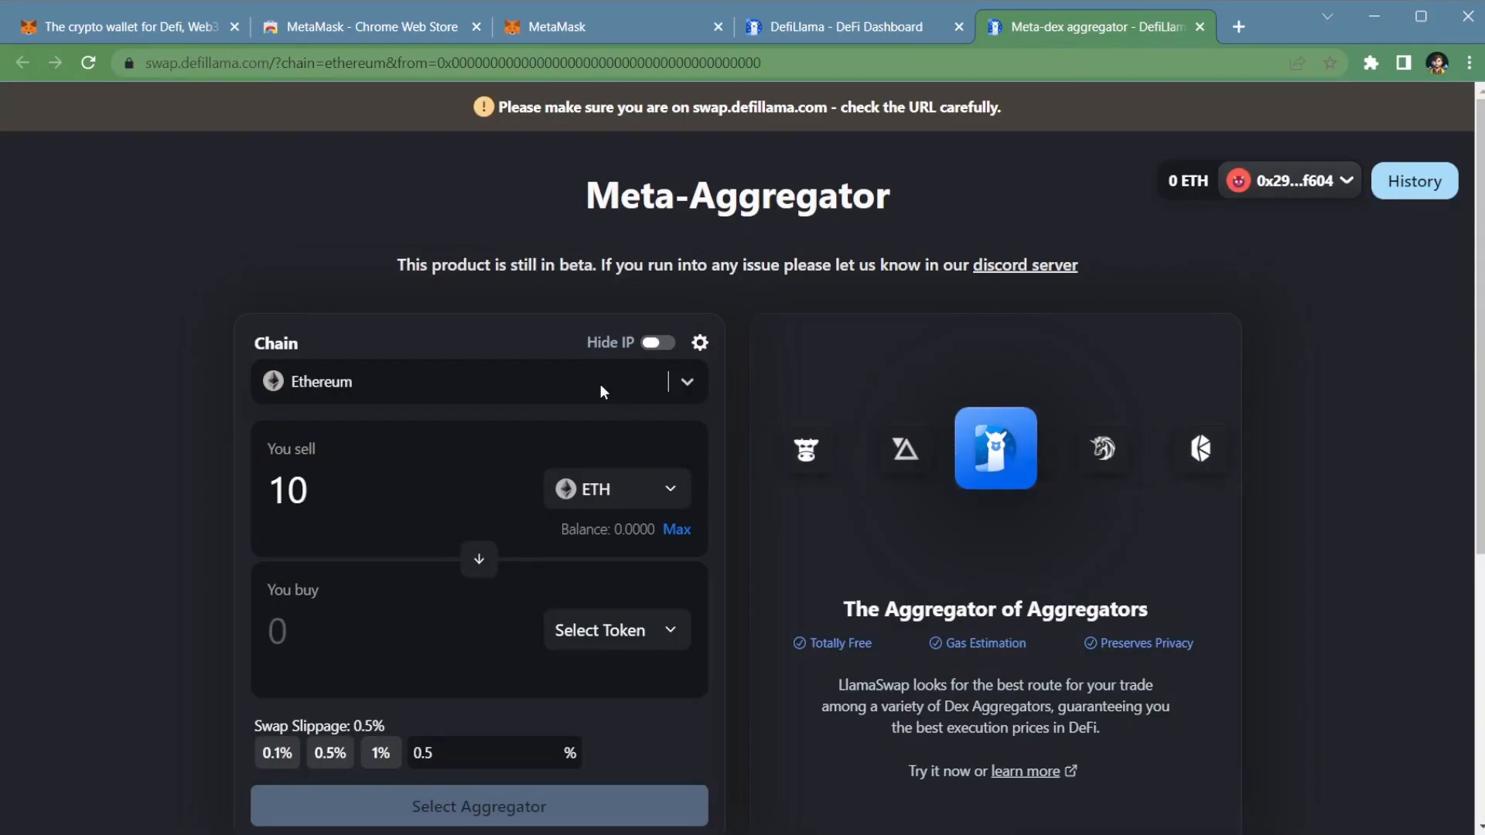
Step: Try switching the swap's chain to BSC and back to Ethereum
left_click(685, 384)
left_click(562, 478)
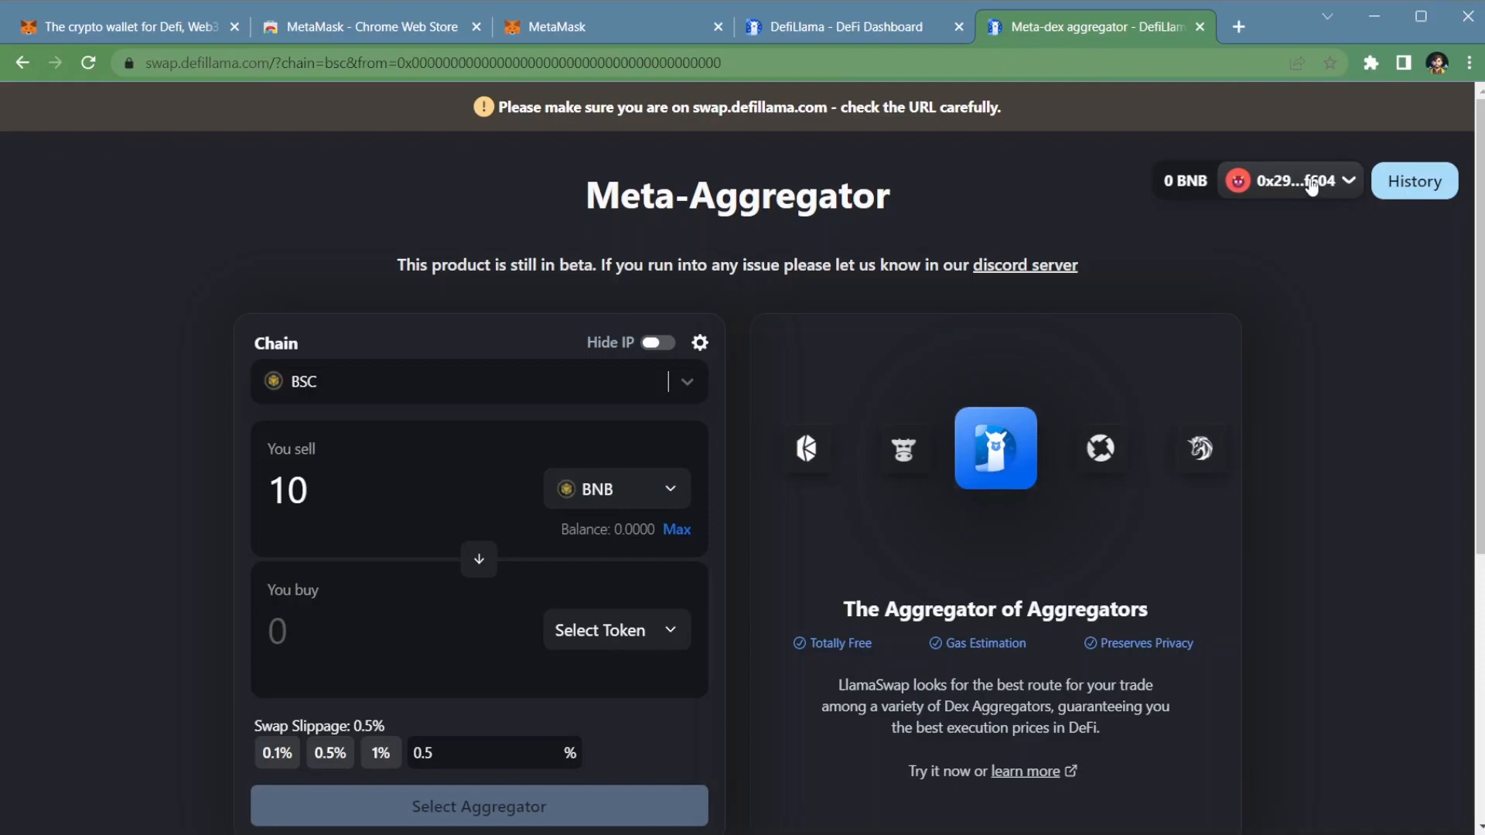
left_click(447, 382)
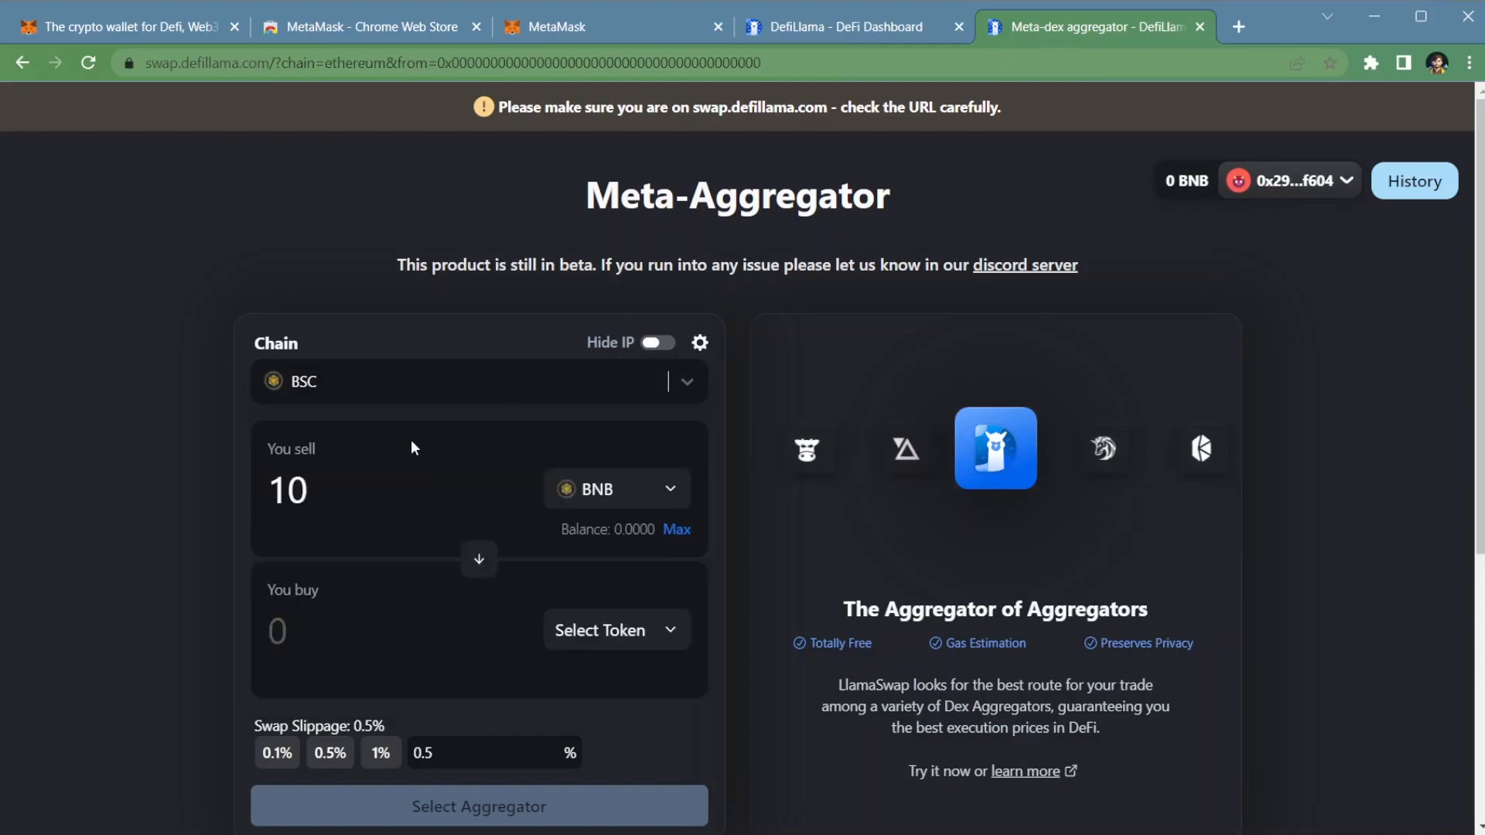
left_click(421, 444)
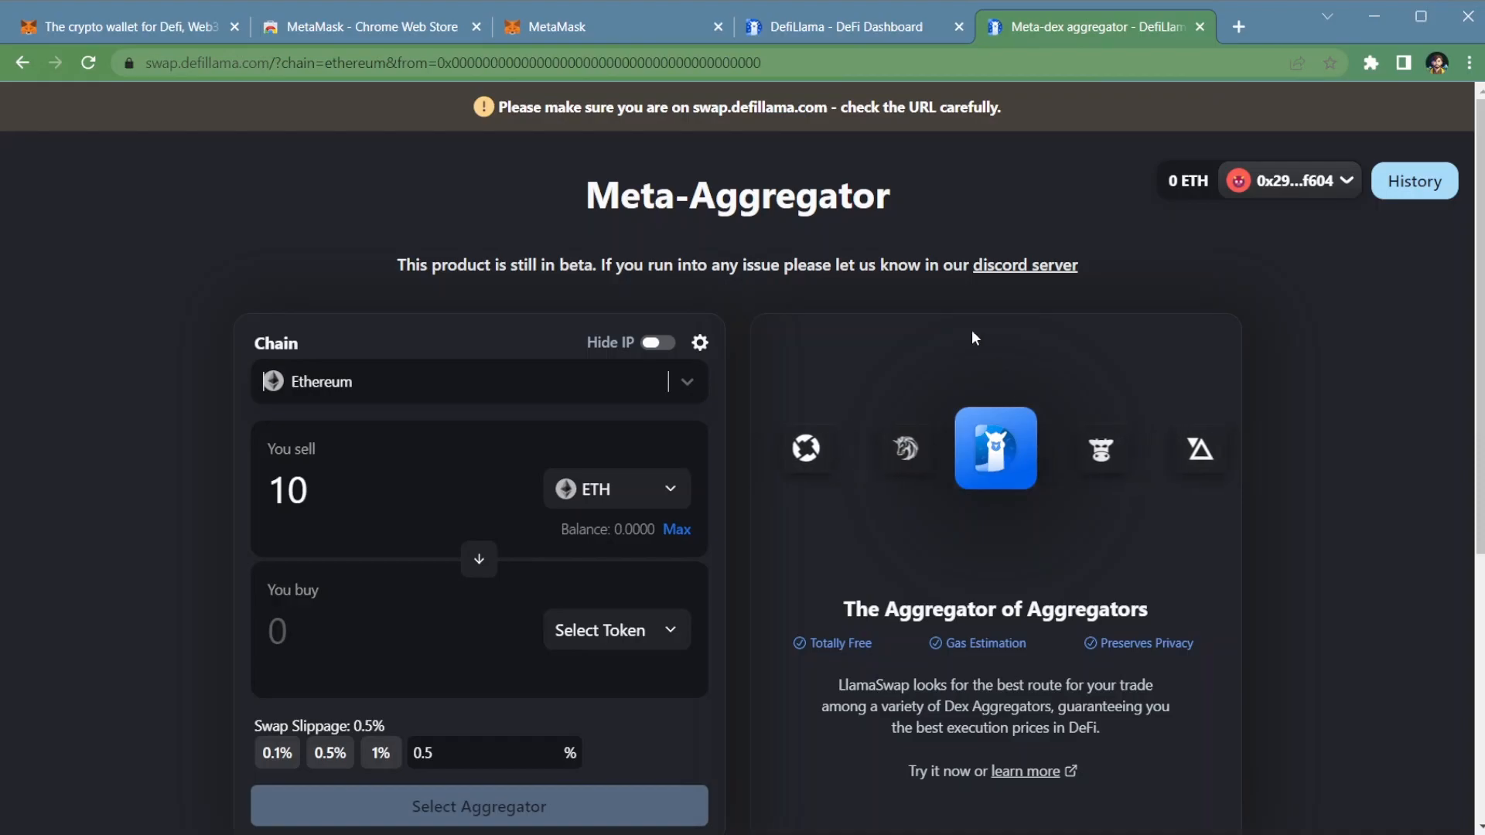
Step: Return to the MetaMask website's home page
left_click(111, 28)
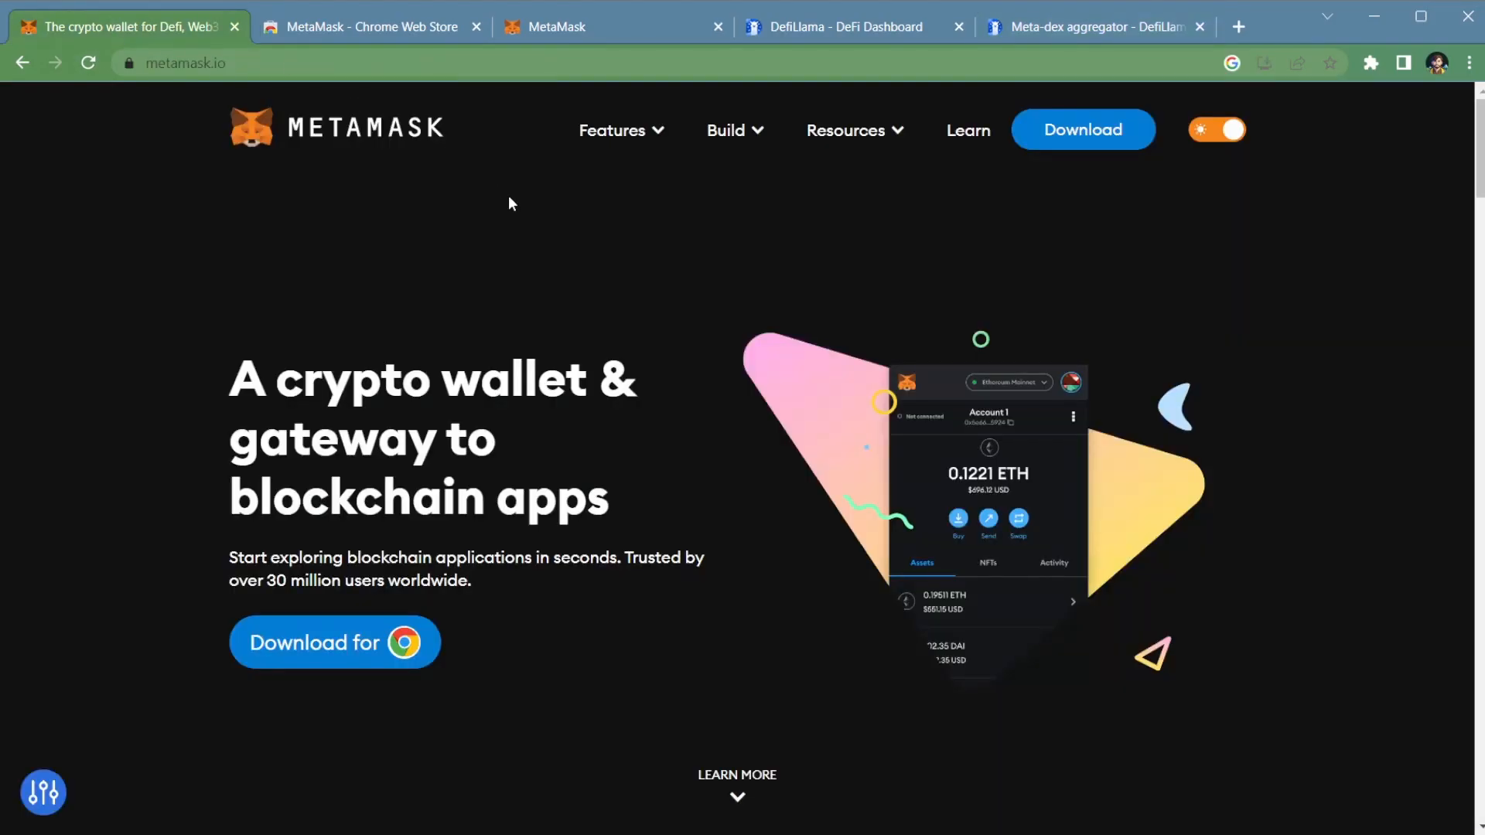